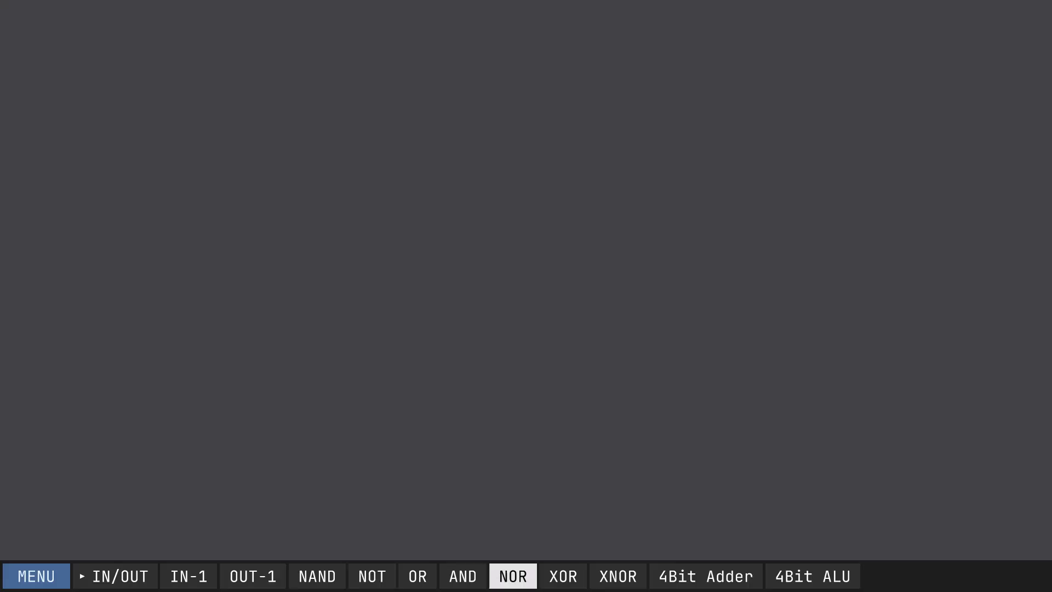
Step: Place two NOR gates stacked vertically on the empty canvas with a gap between them
click(513, 575)
click(513, 576)
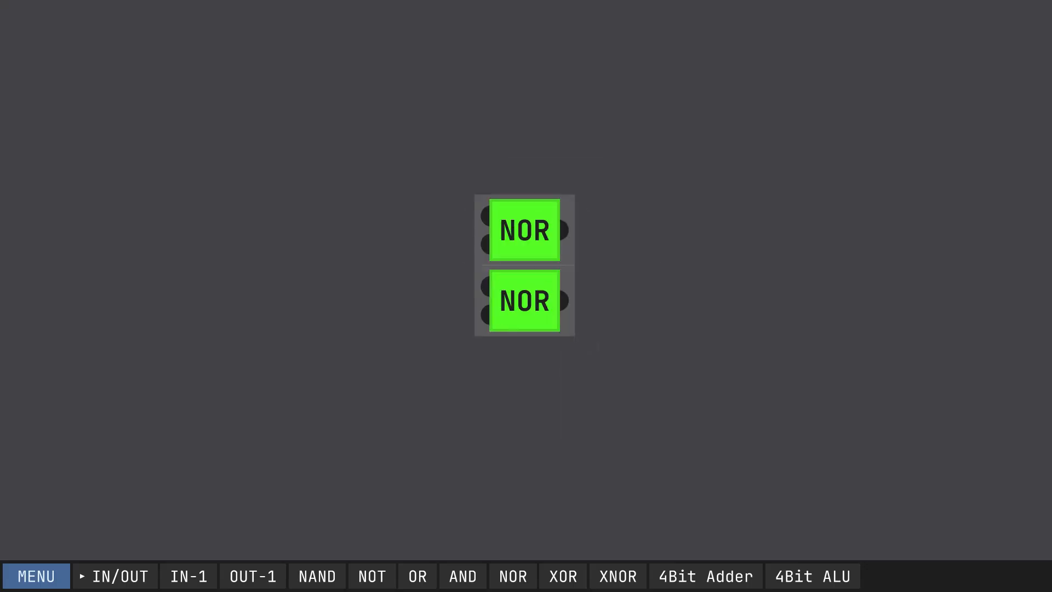
click(552, 230)
drag(553, 265, 553, 307)
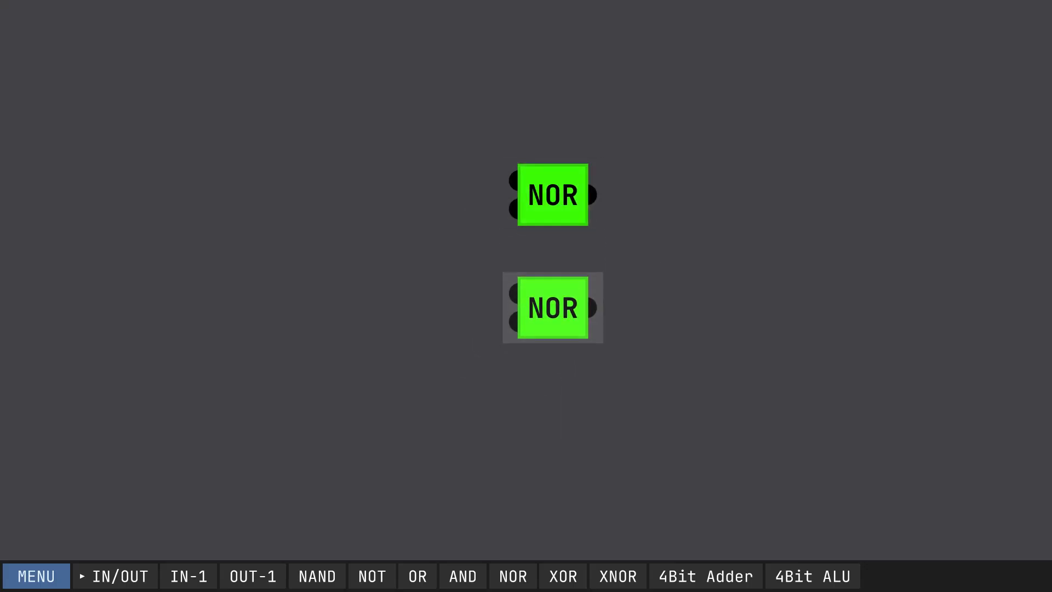
Step: Add two single-bit input pins before the NOR gates and two single-bit output pins after them
click(188, 576)
click(188, 575)
click(323, 257)
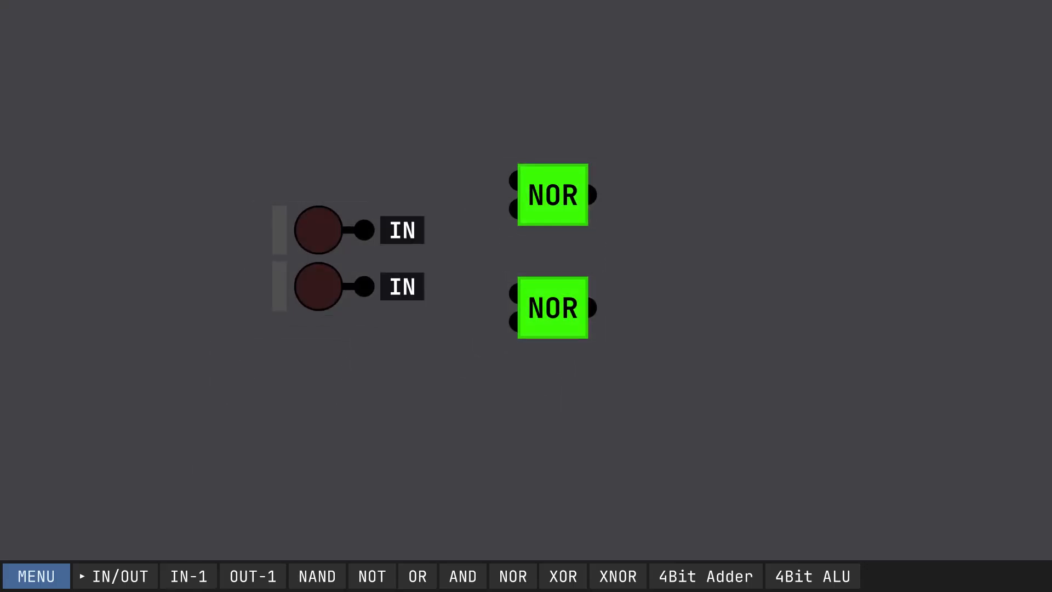
click(253, 575)
click(253, 576)
click(744, 251)
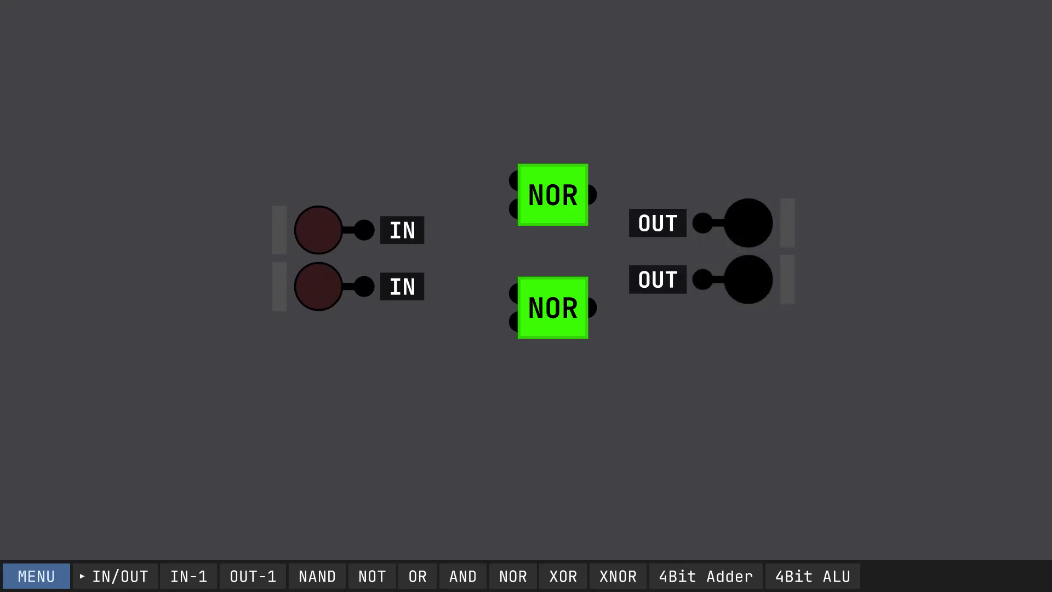
Step: Cross-couple the NOR gates by wiring each output to the other's inner input, and bend both feedback wires outward before the inputs
drag(592, 195, 515, 294)
drag(589, 307, 515, 209)
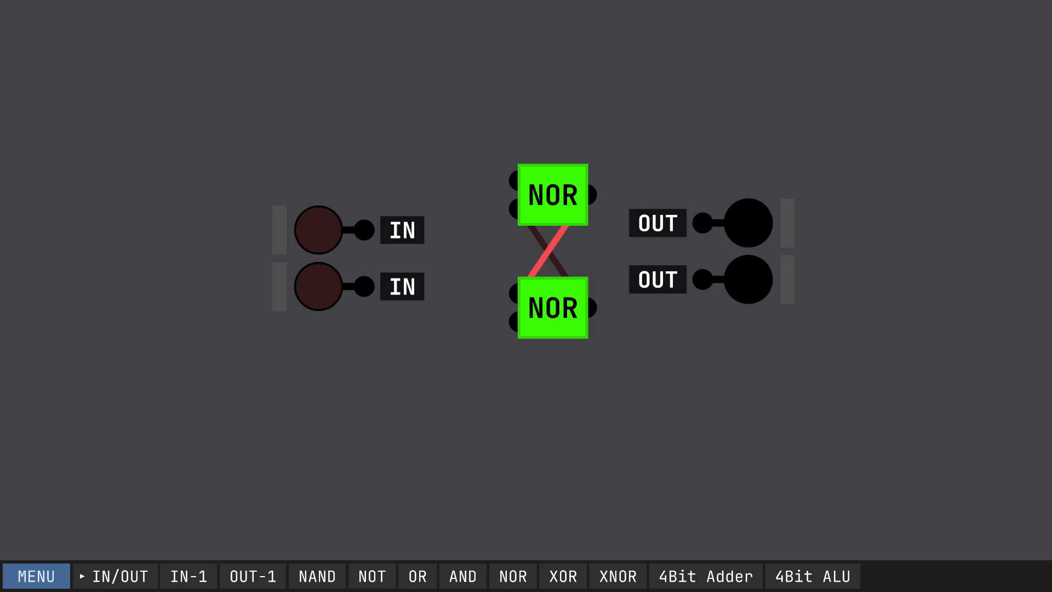
right_click(533, 268)
click(556, 300)
drag(538, 268, 491, 278)
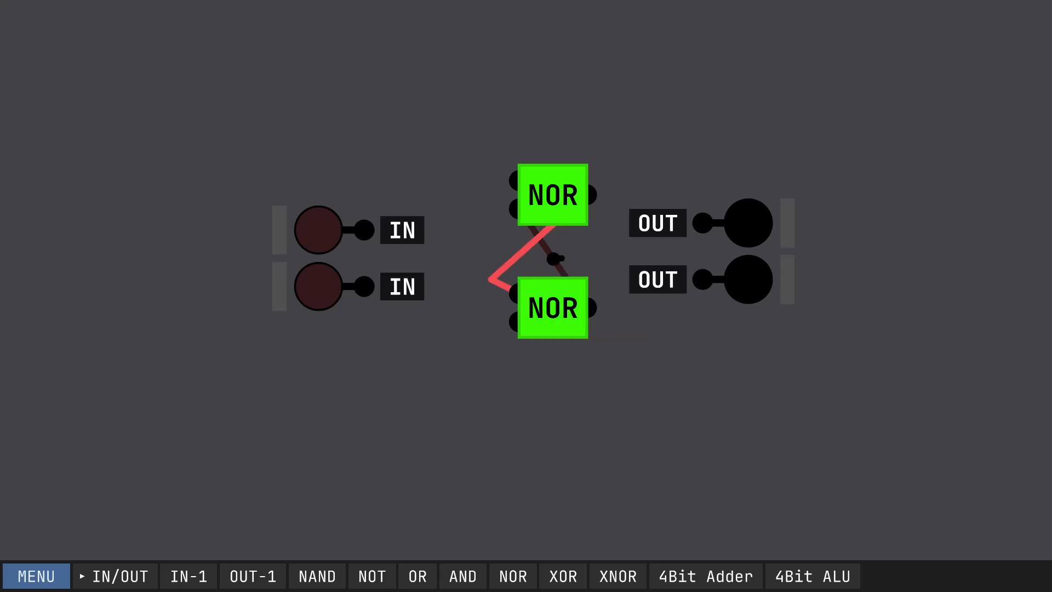
right_click(554, 256)
click(574, 287)
drag(533, 228, 491, 216)
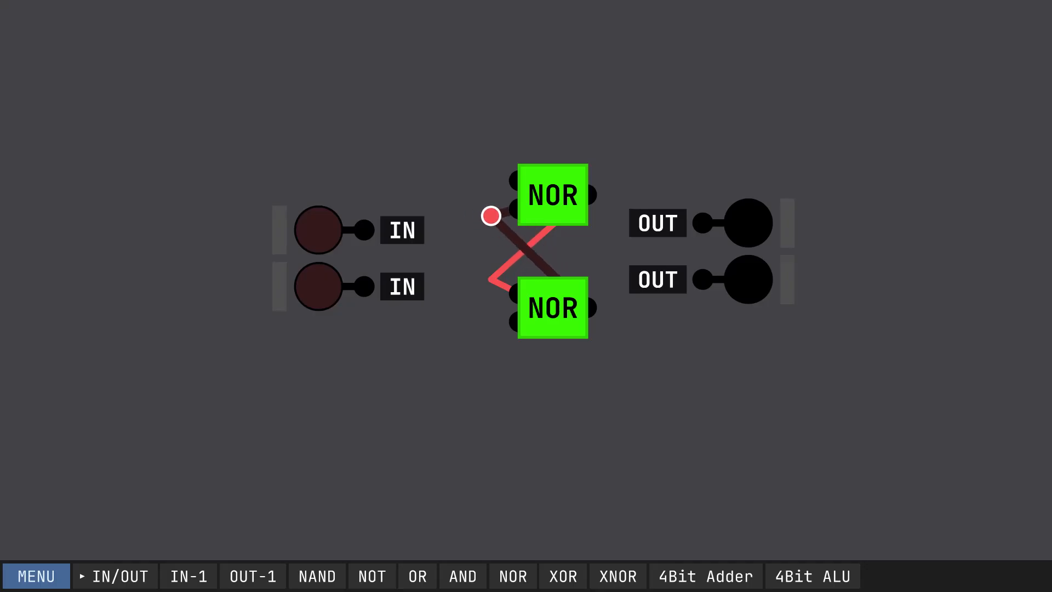
Step: Adjust the bend points of both feedback wires so each wire enters its NOR input horizontally
right_click(498, 282)
click(521, 315)
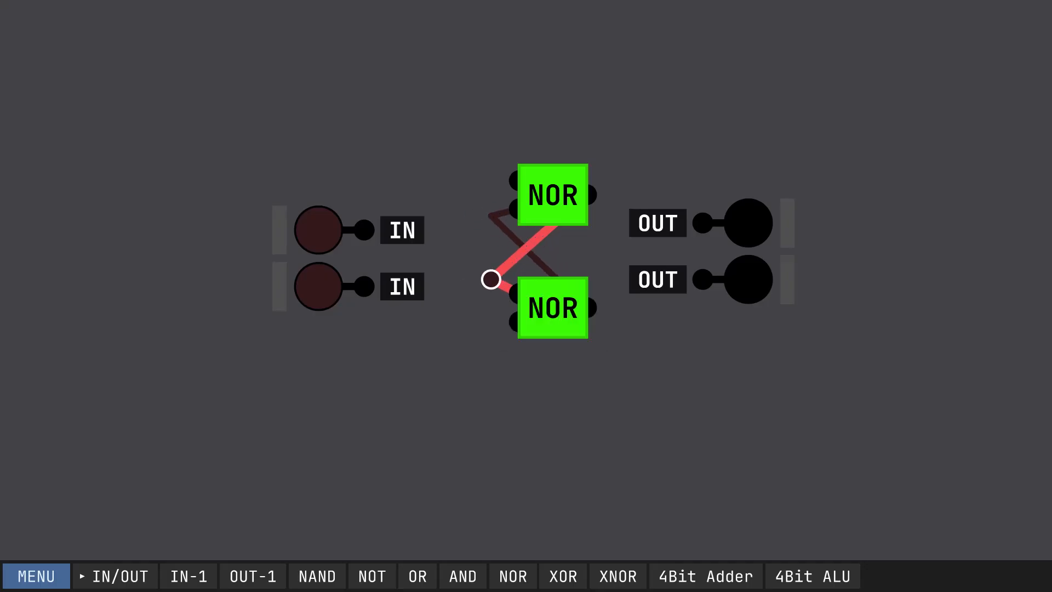
drag(491, 280, 491, 291)
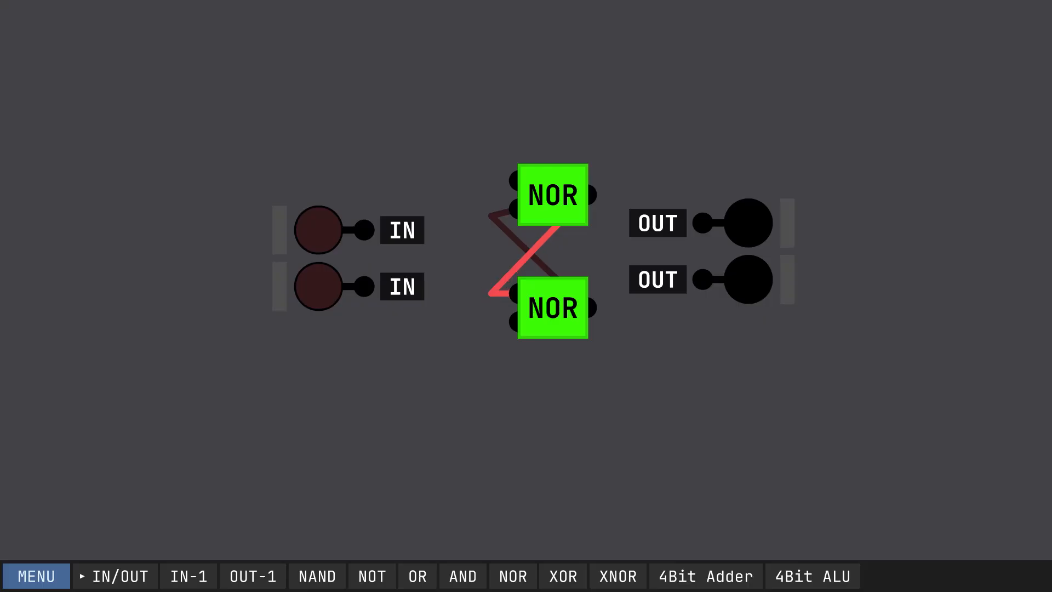
right_click(495, 219)
click(519, 251)
drag(491, 216, 490, 208)
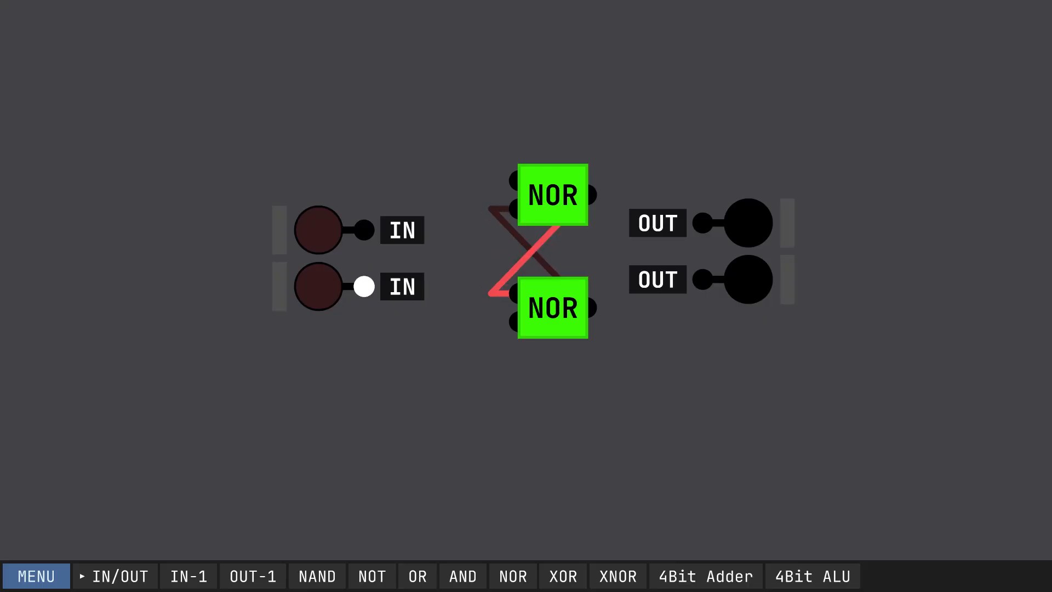
Step: Wire the two input pins to the NOR gates' free outer inputs and each NOR output to its neighbouring output pin
drag(364, 286, 514, 322)
drag(363, 229, 513, 181)
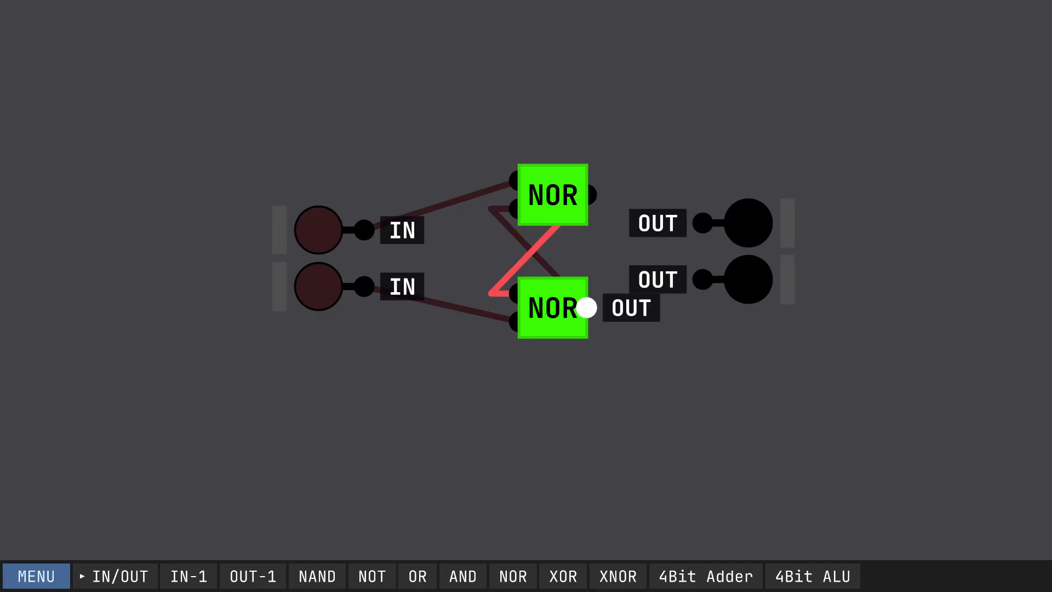
drag(586, 308, 703, 279)
drag(703, 223, 587, 194)
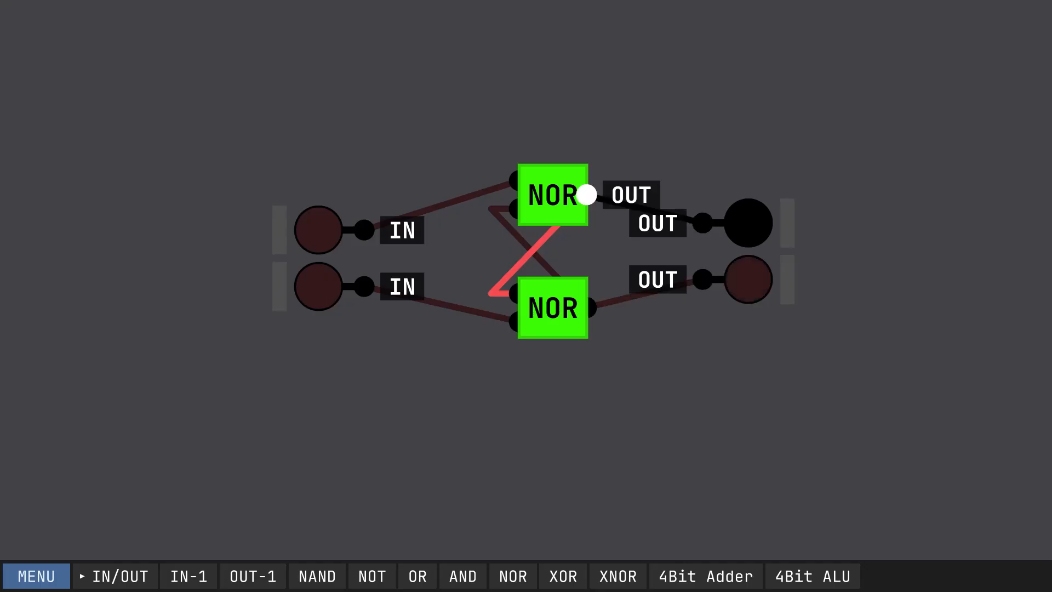
Step: Rename the upper output pin to -Q and the lower output pin to Q
right_click(787, 225)
click(811, 258)
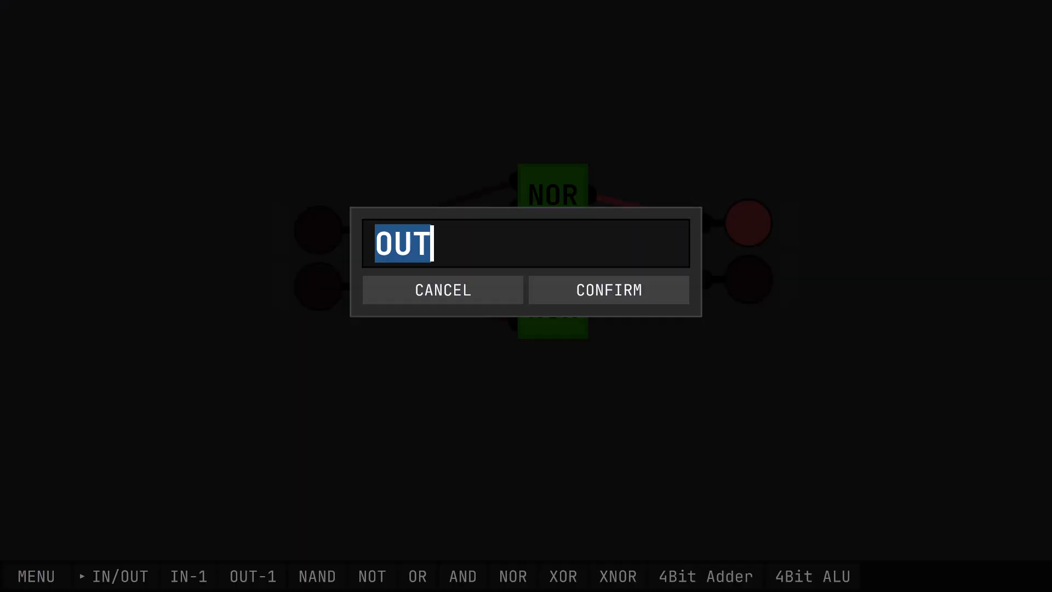
text(-Q)
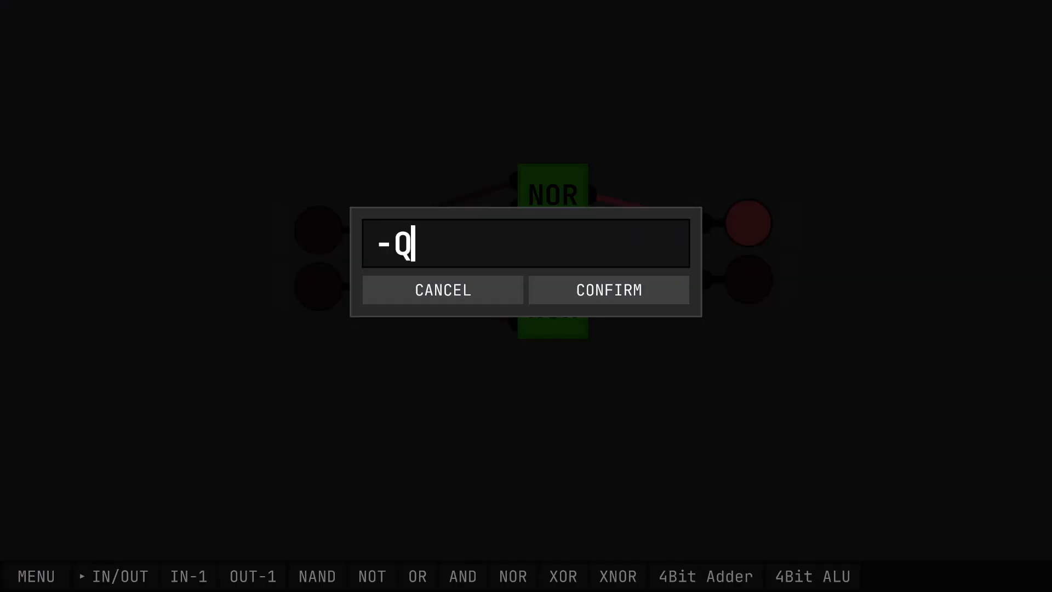
key(Return)
right_click(787, 277)
click(811, 307)
text(Q)
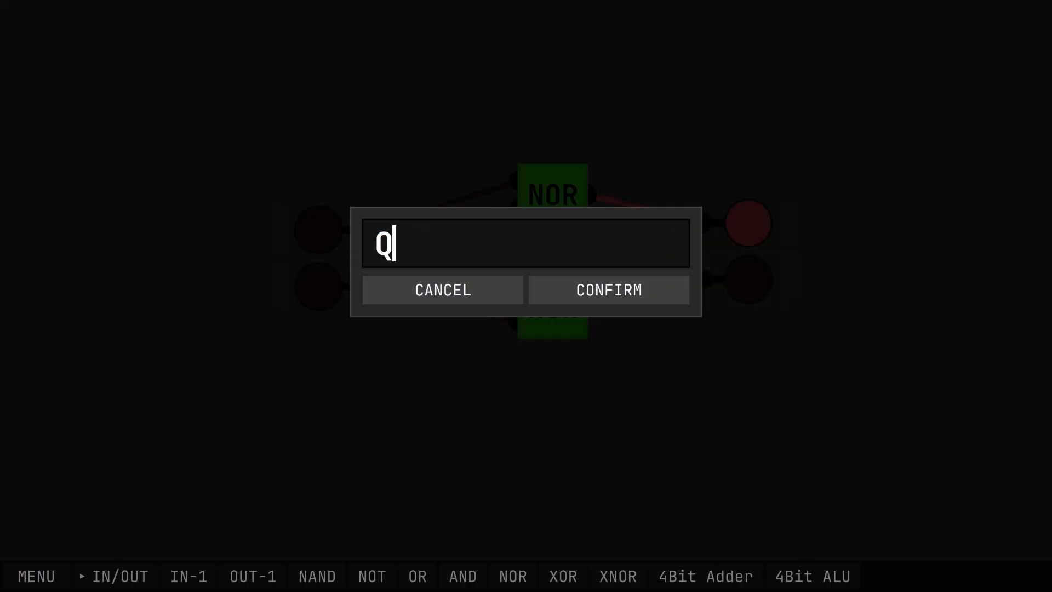
key(Return)
Step: Rename the upper input pin to SET and the lower input pin to RESET
right_click(280, 230)
click(305, 258)
text(SET)
key(Return)
right_click(279, 286)
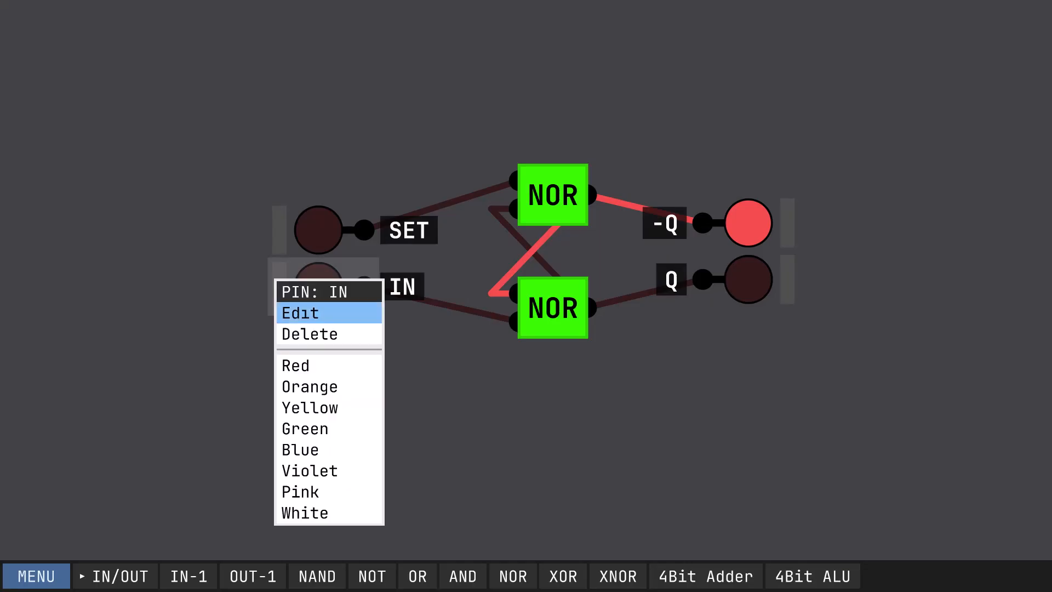
click(302, 310)
text(RESET)
key(Return)
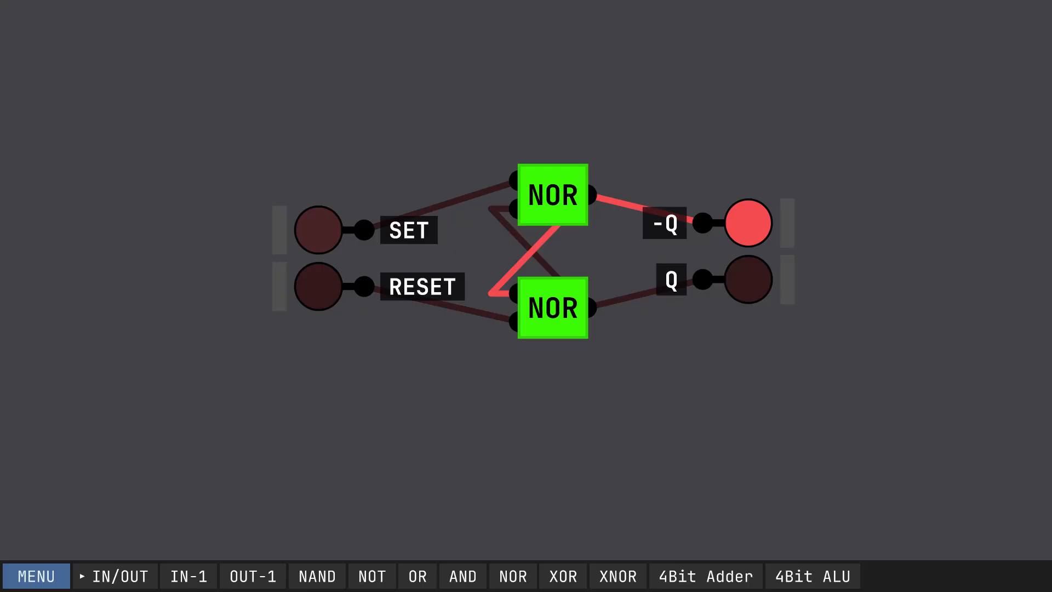
Step: Test the latch by switching SET on and off, RESET on and off, and SET on and off again
click(319, 230)
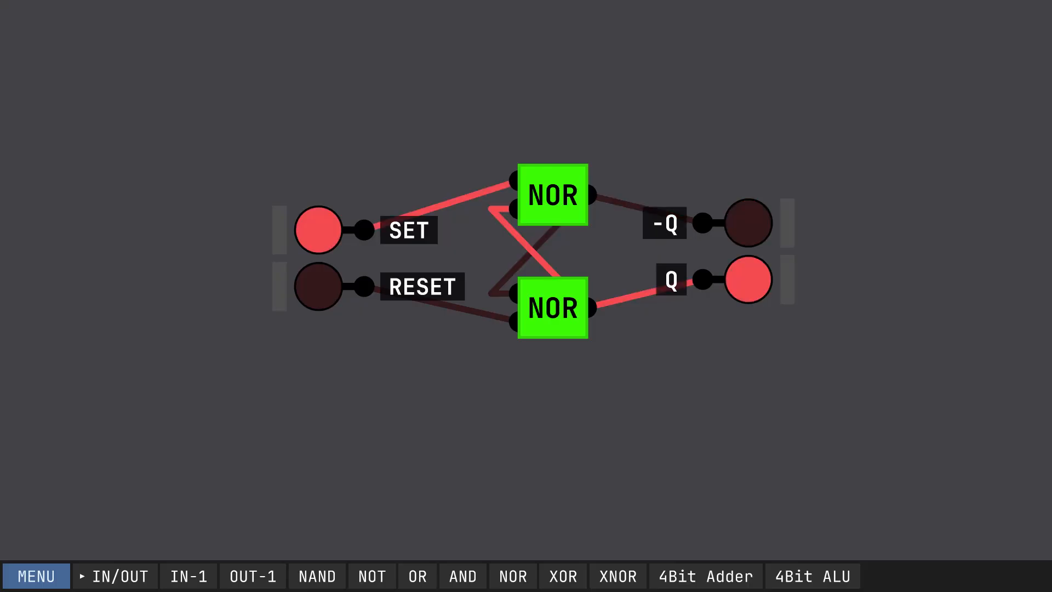
click(318, 230)
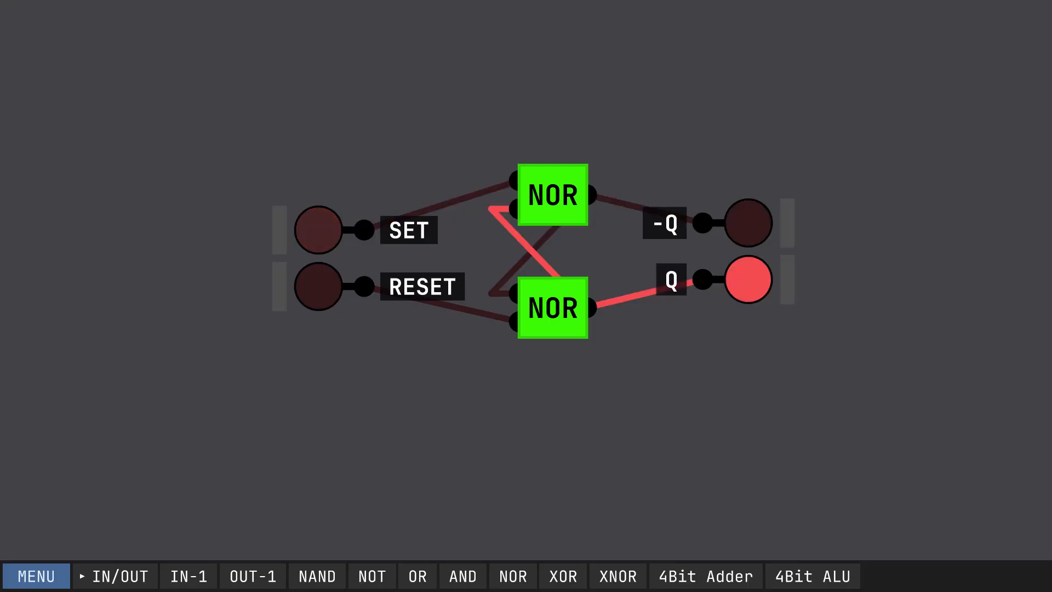
click(318, 286)
click(318, 287)
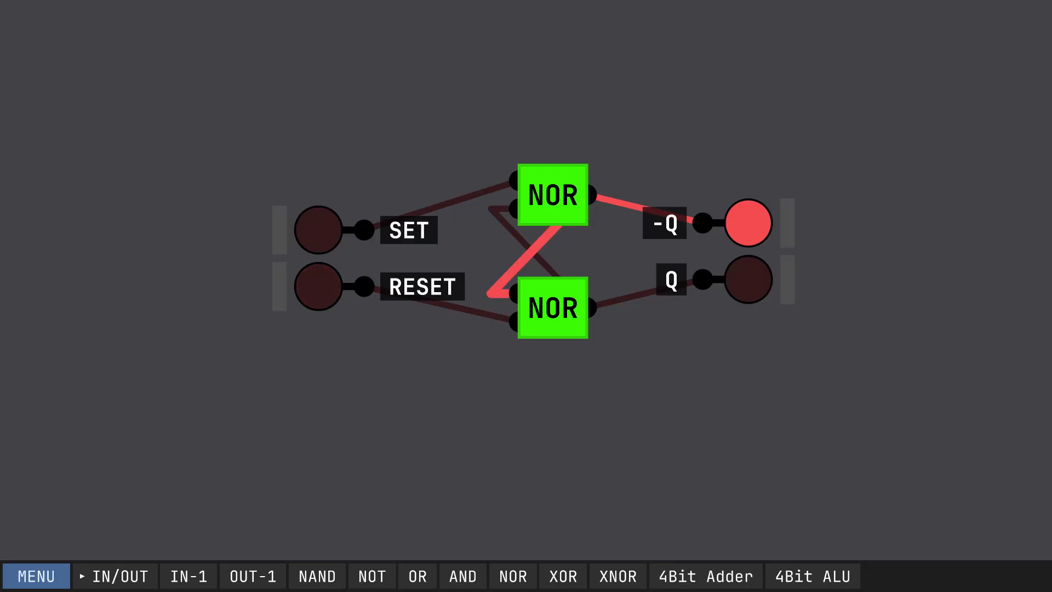
click(319, 231)
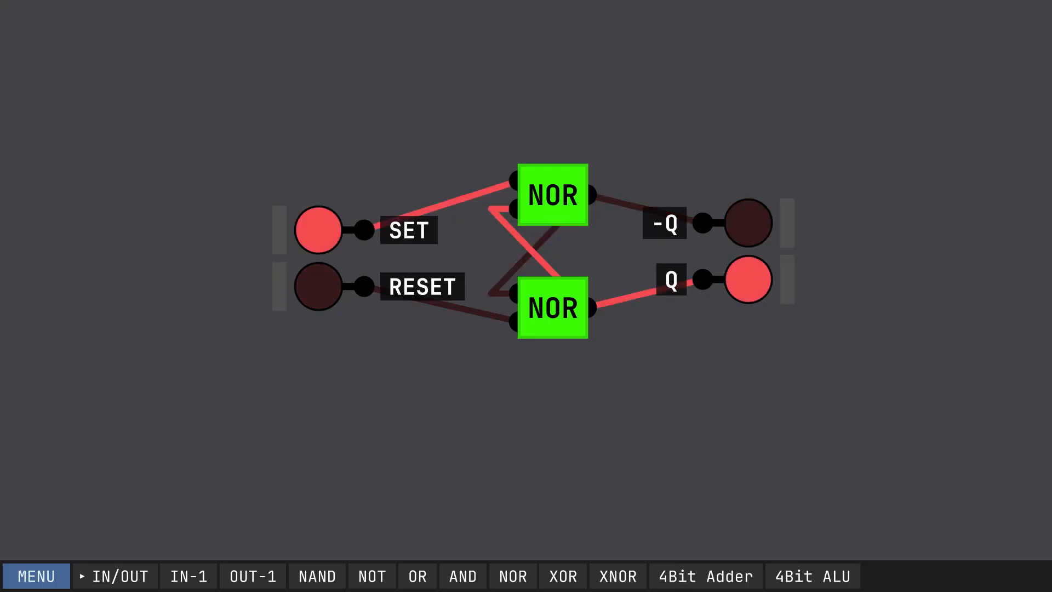
click(319, 230)
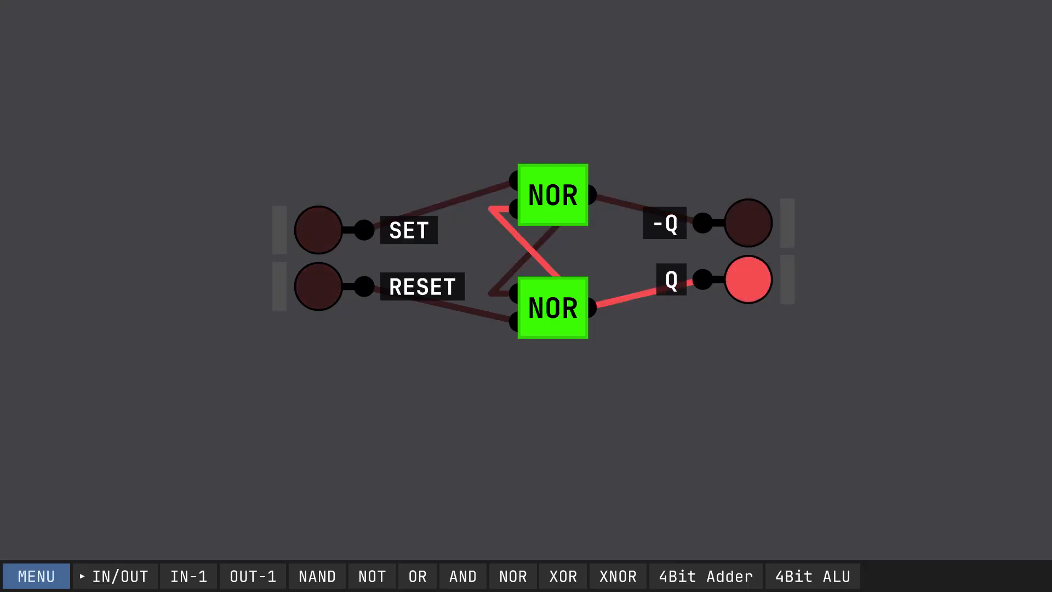
Step: Save the circuit as a chip named SR LATCH
click(36, 576)
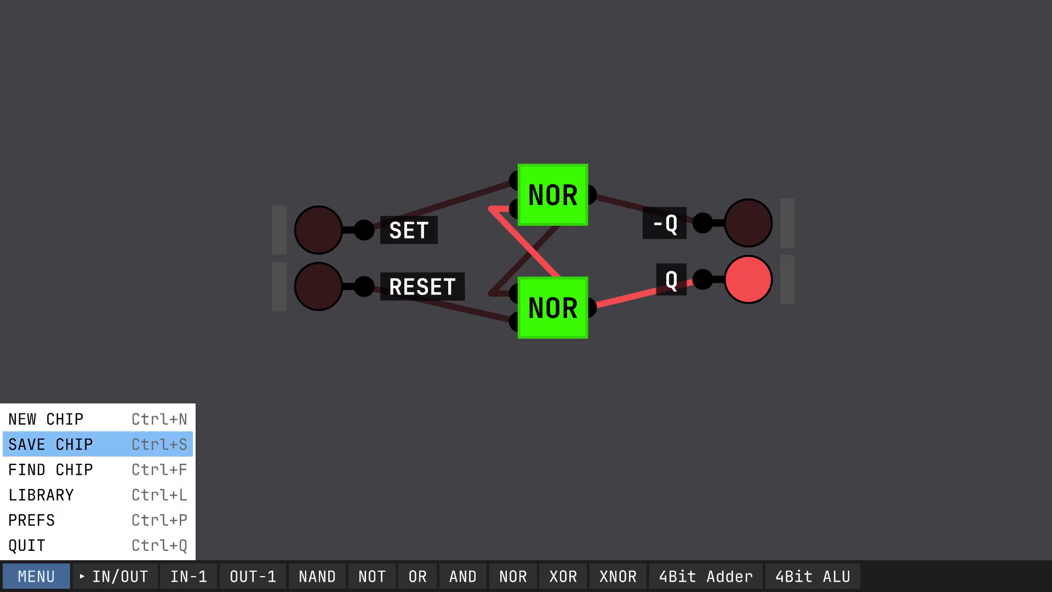
click(51, 444)
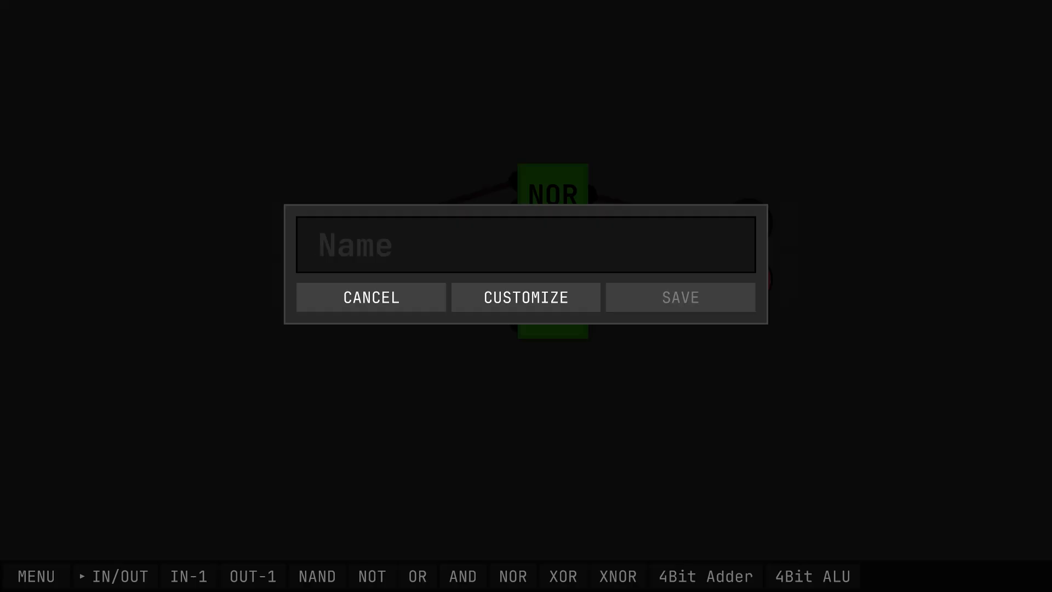
text(S)
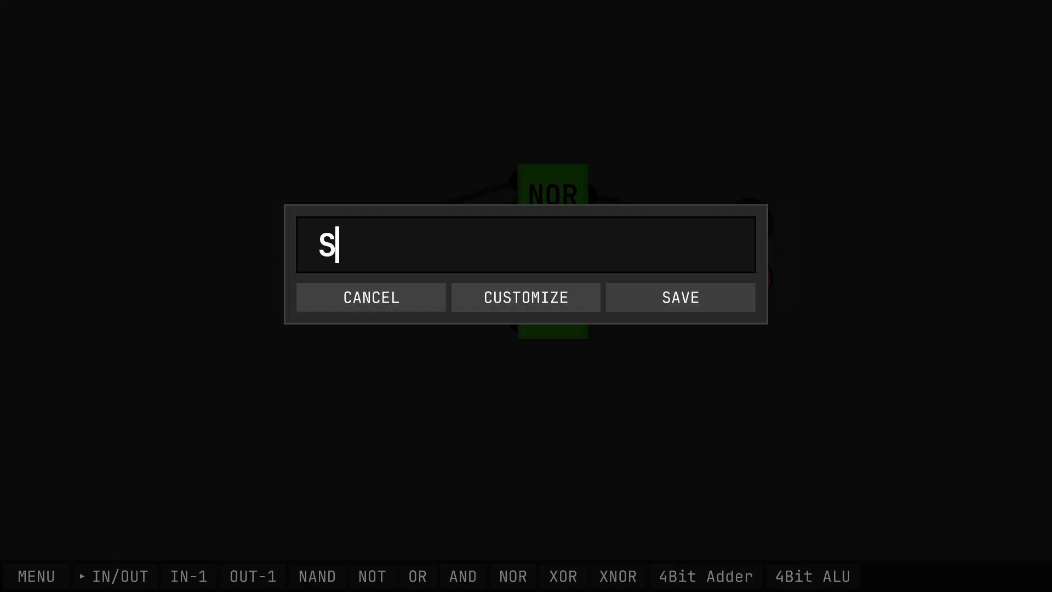
text(R LATCH)
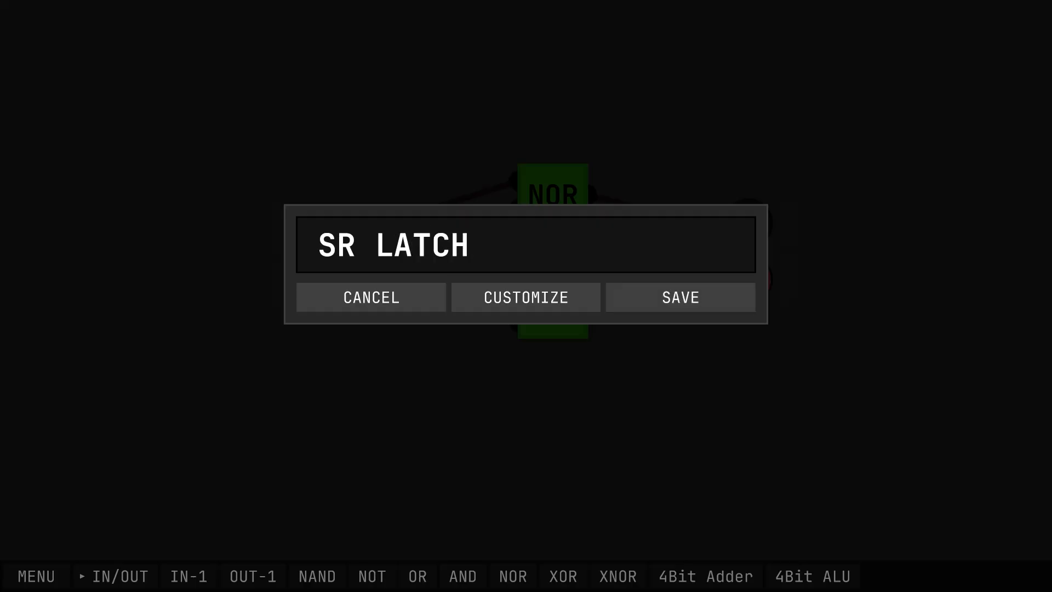
drag(317, 245, 338, 245)
click(317, 245)
click(681, 297)
Step: Start a new chip and place an SR LATCH with two stacked AND gates ahead of its inputs
click(36, 576)
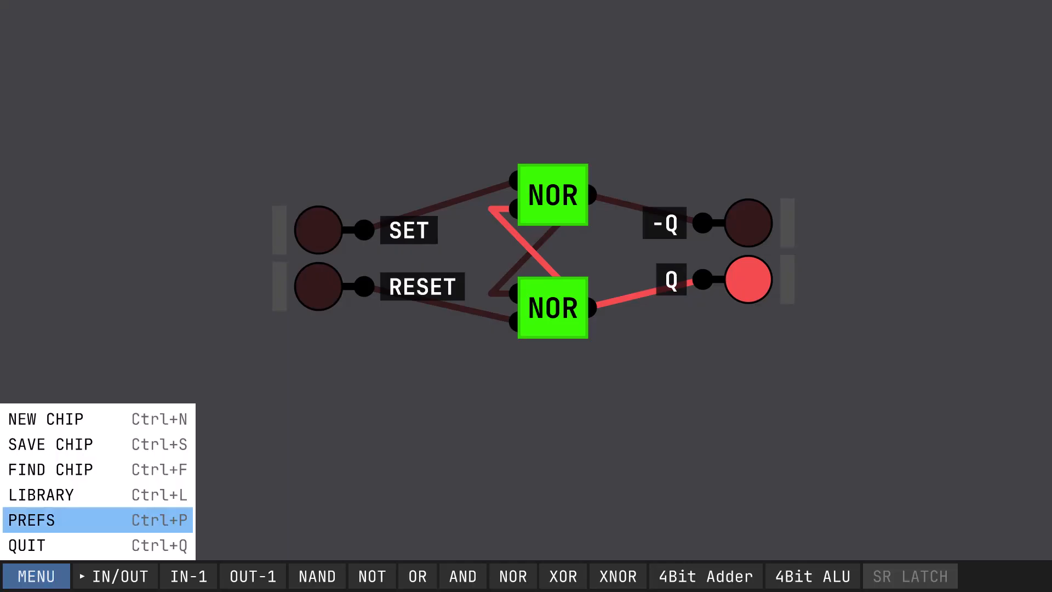
click(38, 418)
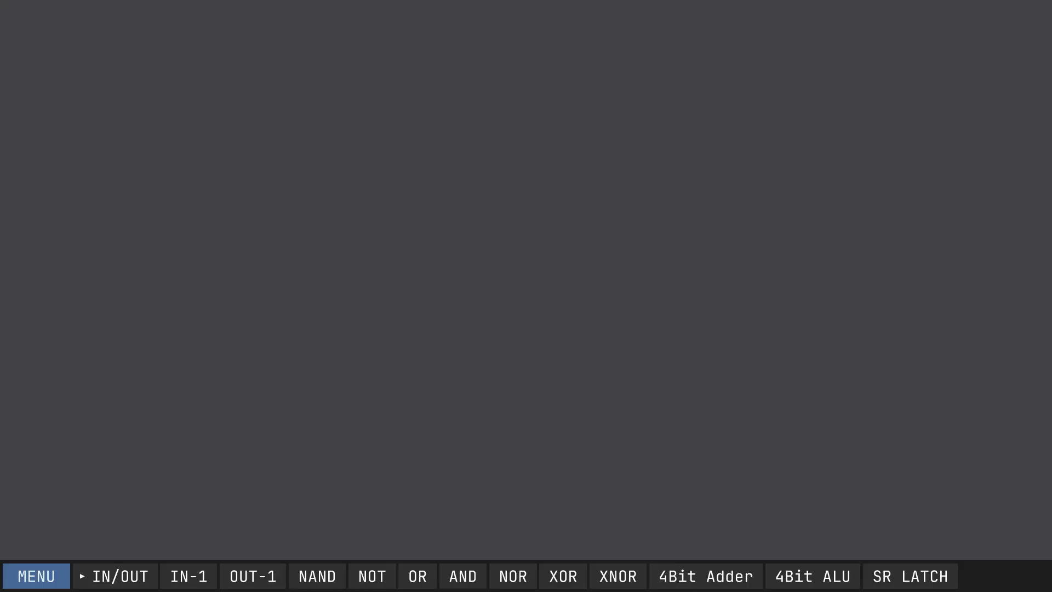
click(911, 576)
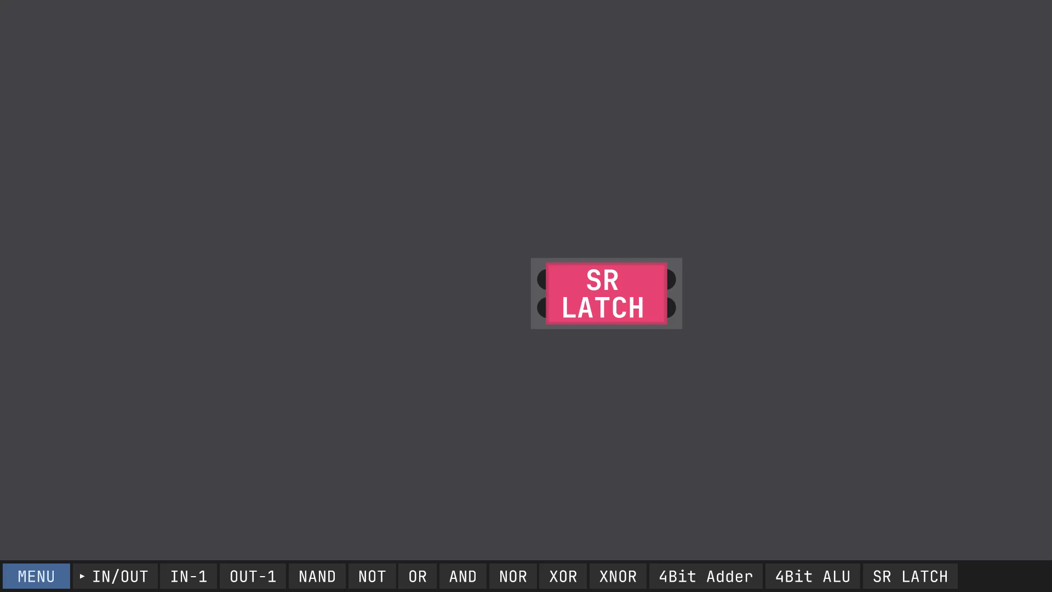
click(607, 293)
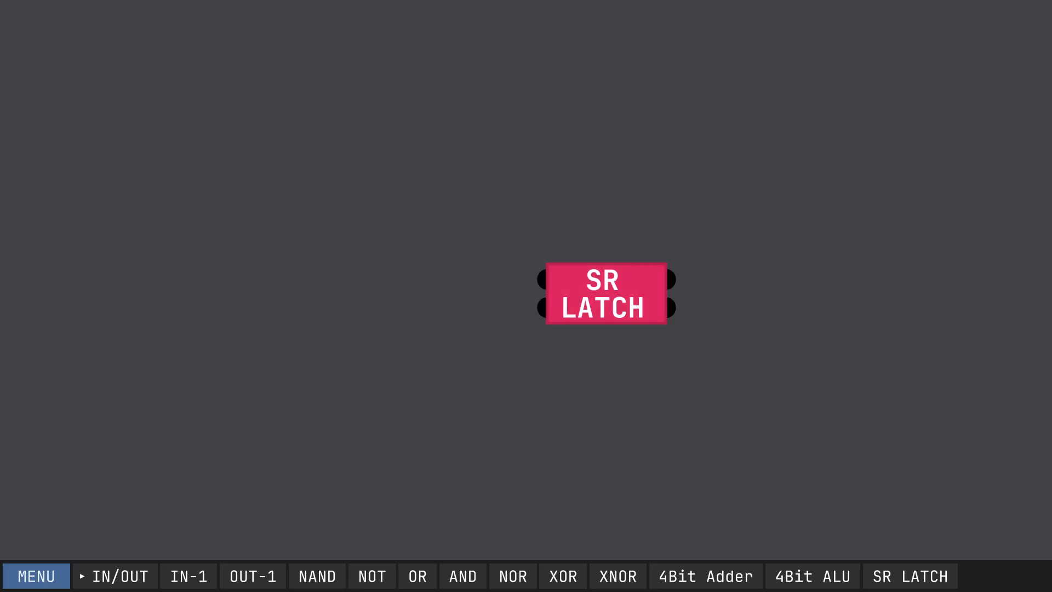
click(463, 576)
click(398, 308)
Step: Add two single-bit input pins before the AND gates and two single-bit output pins after the SR LATCH
click(189, 576)
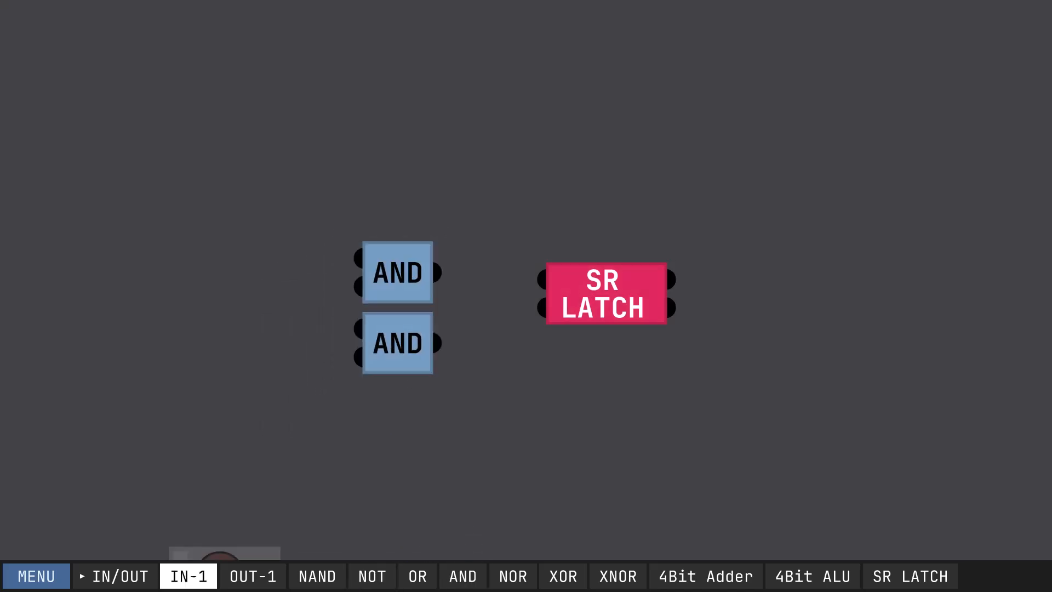
click(262, 314)
click(252, 576)
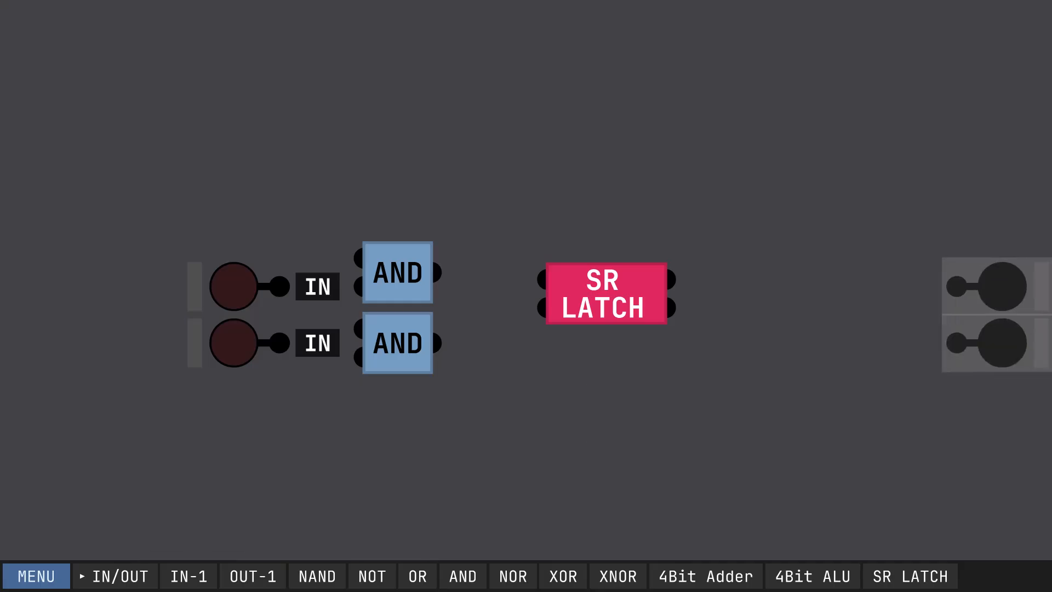
click(870, 307)
Step: Rearrange the layout by lowering the SR LATCH slightly, moving the inputs farther from the AND gates, and spacing the gates apart vertically
drag(611, 276, 611, 290)
drag(171, 248, 110, 343)
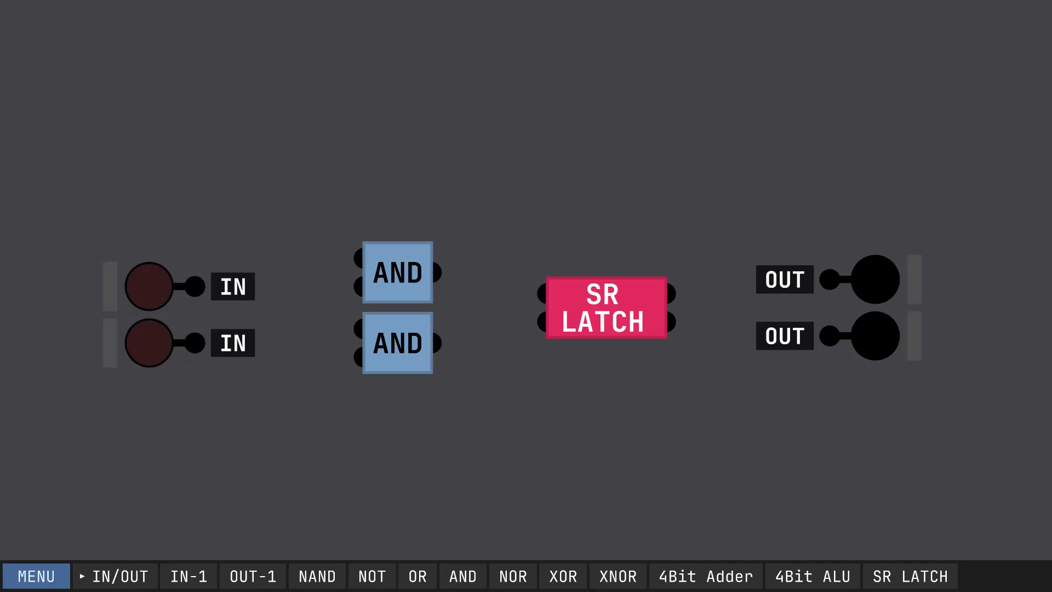
drag(398, 343, 398, 371)
drag(398, 273, 437, 371)
Step: Wire both AND outputs to the corresponding SR LATCH inputs and the latch's two outputs to the output pins
click(432, 244)
drag(670, 293, 829, 279)
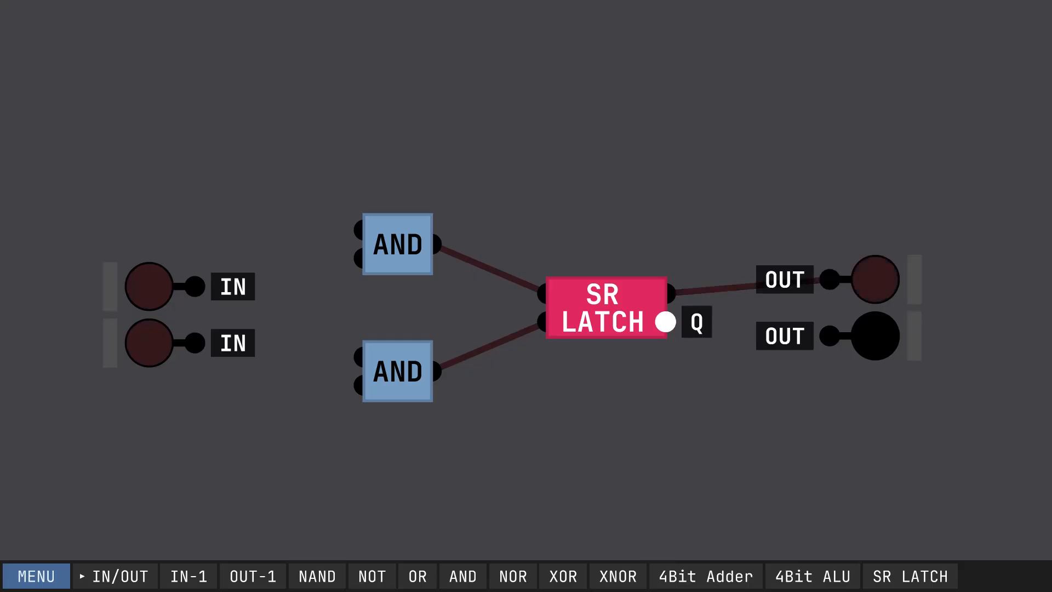
mouse_move(670, 321)
mouse_down()
mouse_move(838, 357)
mouse_move(829, 335)
mouse_move(671, 321)
mouse_up()
right_click(819, 345)
click(873, 404)
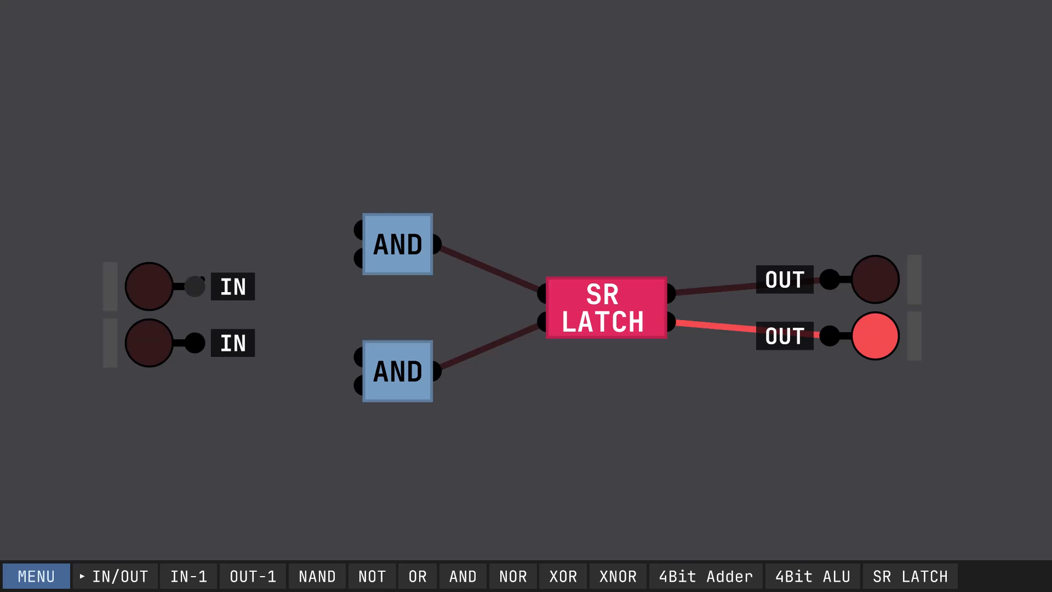
Step: Wire the upper input to the upper AND and the lower input to the lower AND, and place a NOT gate between them
drag(194, 286, 359, 230)
drag(364, 385, 194, 343)
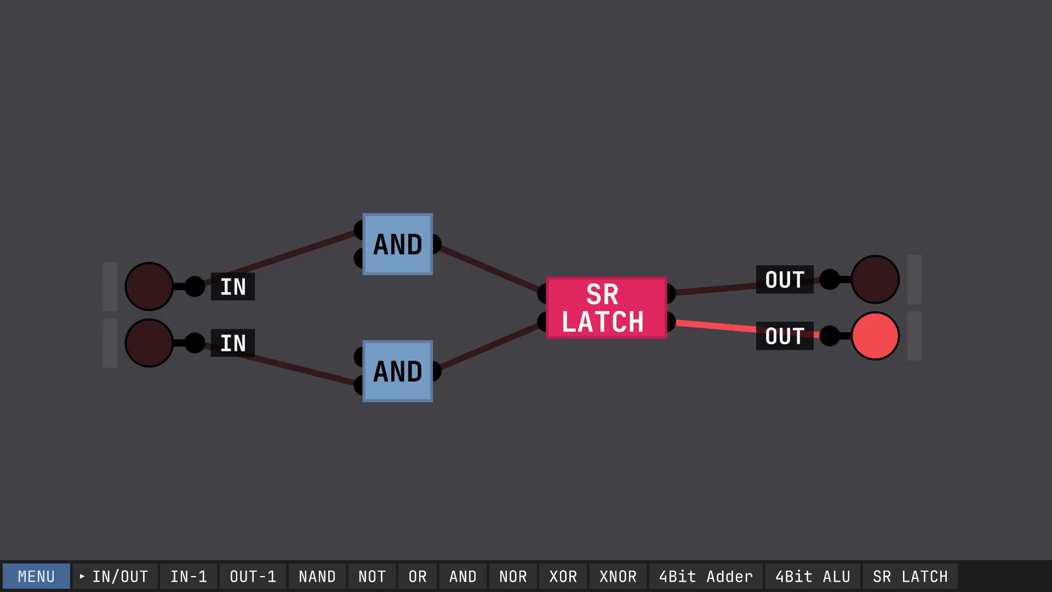
click(372, 576)
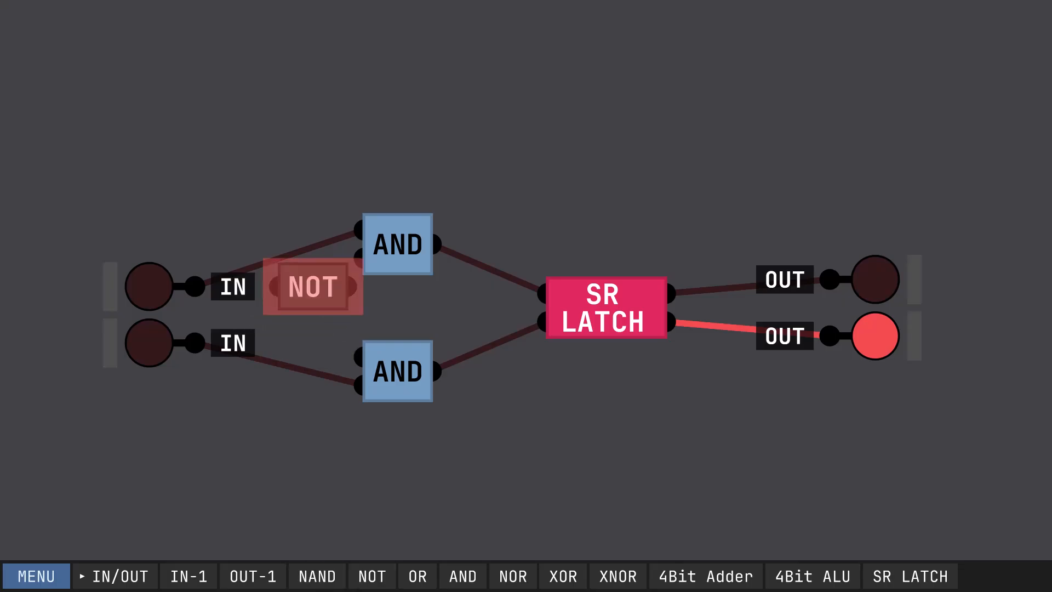
click(299, 294)
Step: Branch the upper input through the NOT gate into the lower AND, and branch the lower input into the upper AND's free input
click(252, 266)
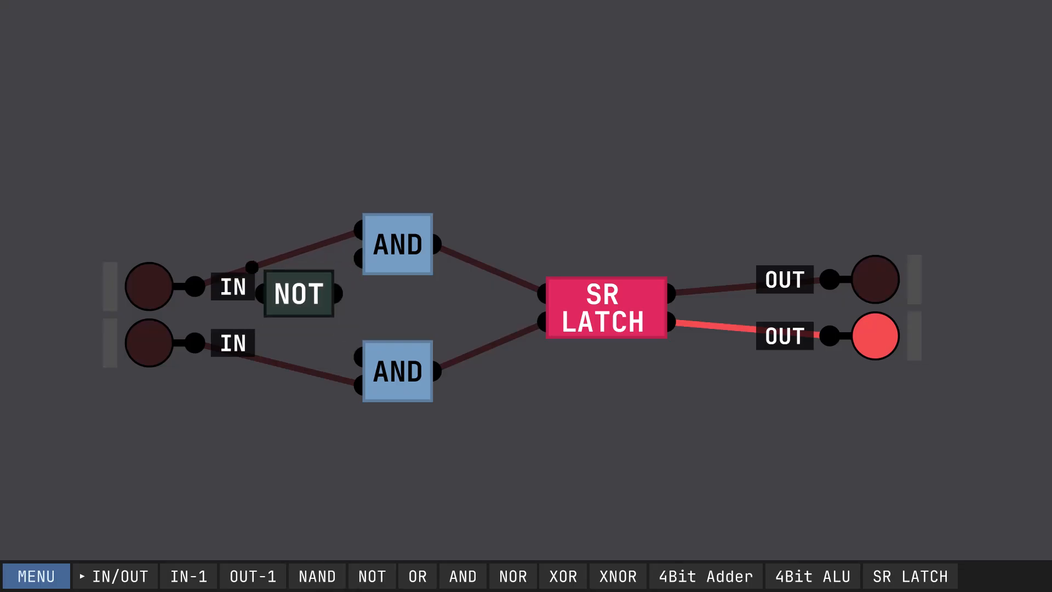
click(263, 293)
click(333, 294)
click(361, 357)
mouse_move(298, 293)
mouse_down()
mouse_move(340, 300)
mouse_move(312, 300)
mouse_up()
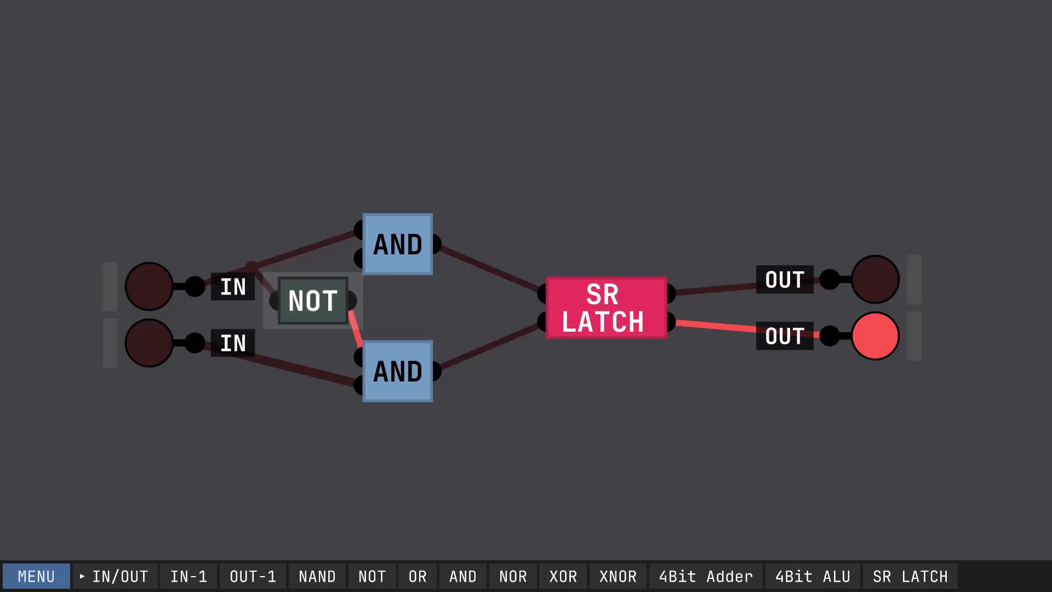
click(272, 363)
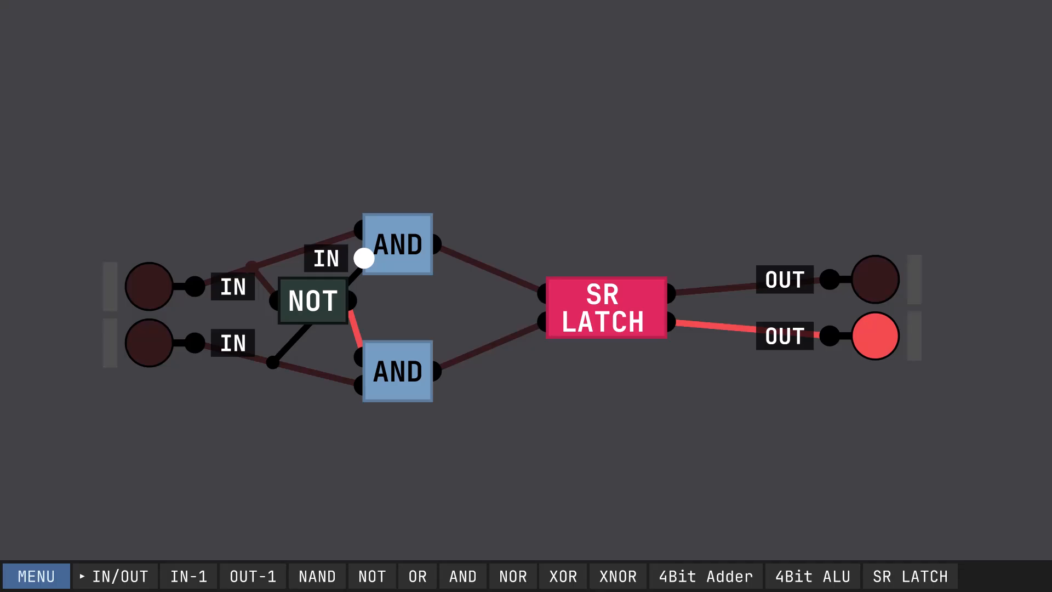
click(364, 257)
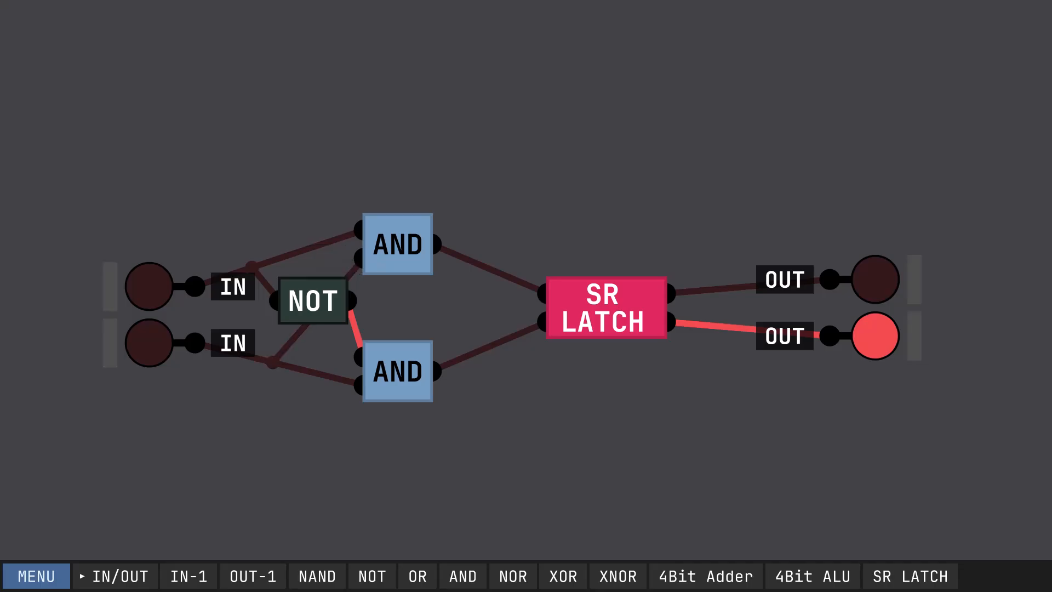
Step: Rename the lower input pin STORE and the upper input pin DATA
right_click(111, 347)
click(137, 381)
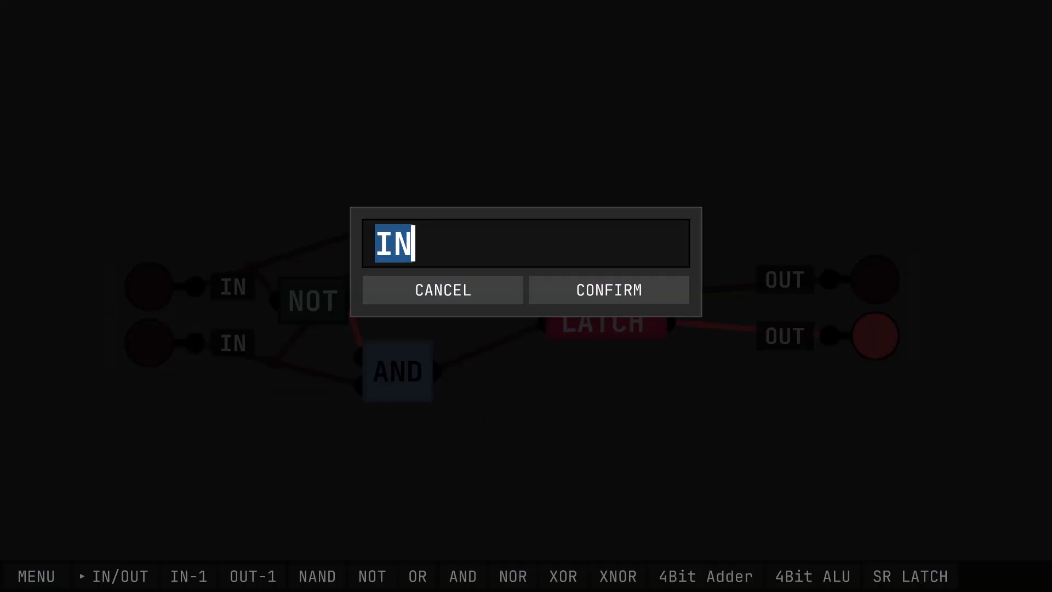
text(STORE)
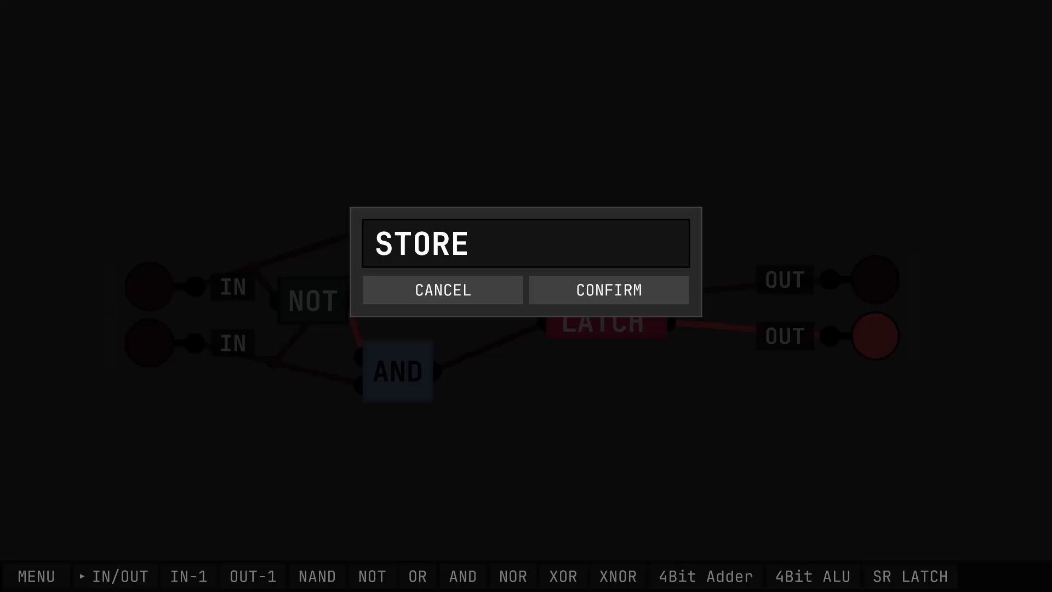
key(Return)
right_click(195, 286)
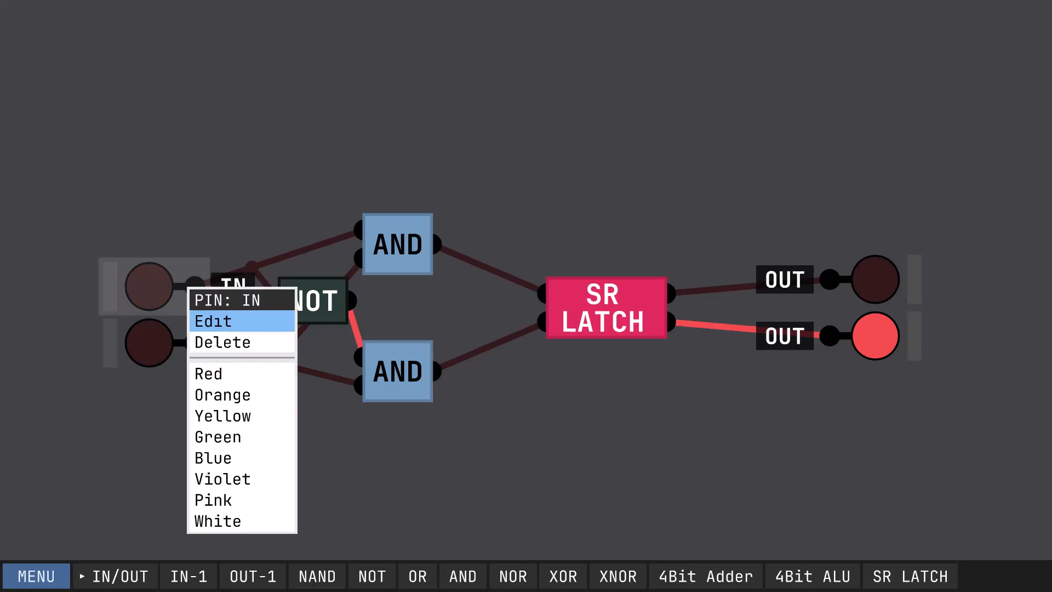
click(241, 320)
text(DATA)
click(609, 289)
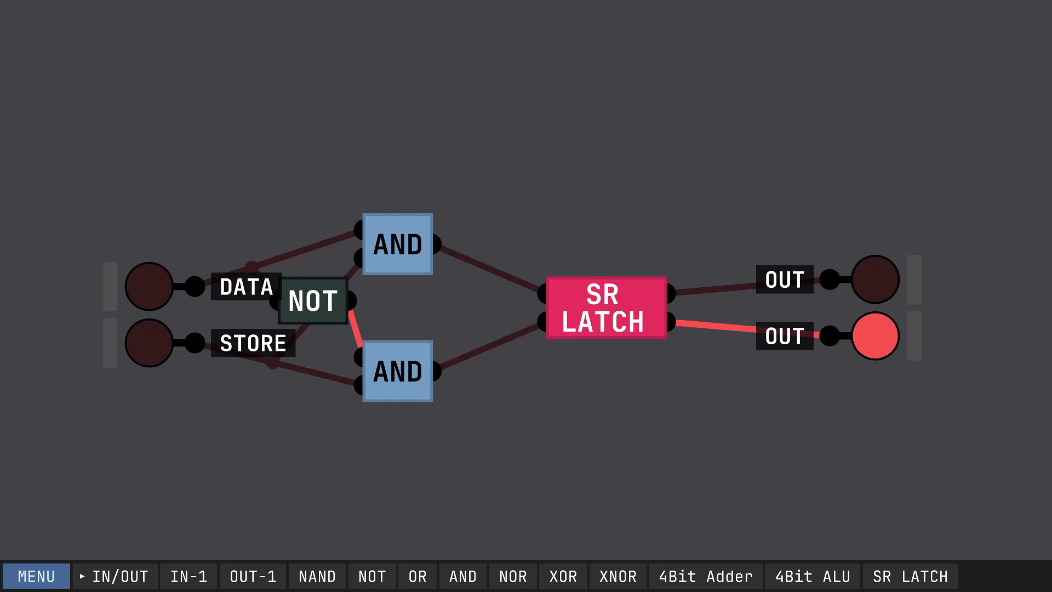
Step: Rename the lower output pin Q and the upper output pin -Q
right_click(830, 335)
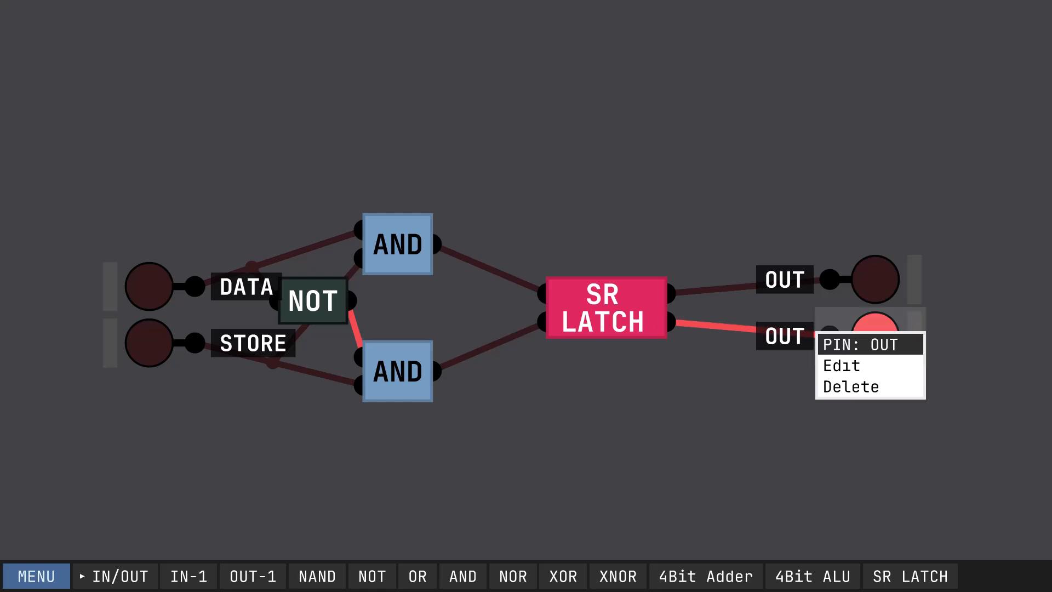
click(842, 366)
text(Q)
click(608, 288)
right_click(830, 279)
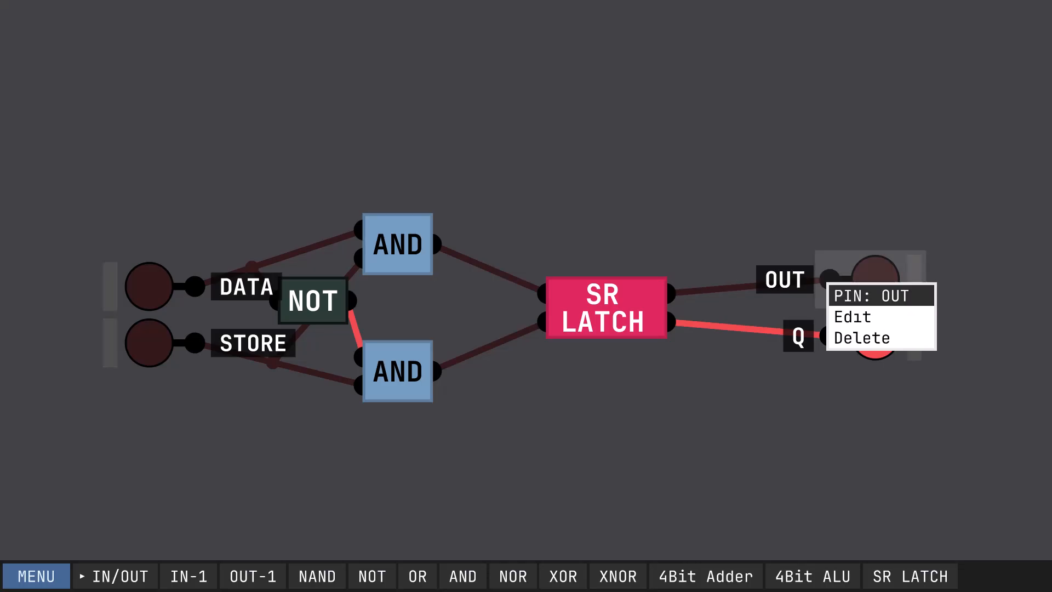
click(853, 316)
key(BackSpace)
text(-Q)
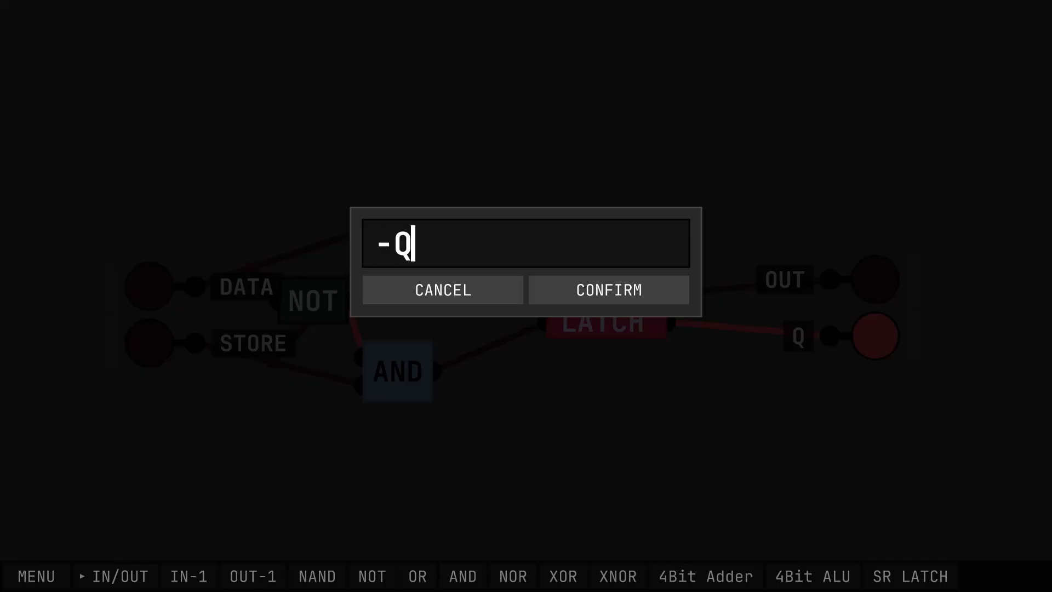
click(608, 290)
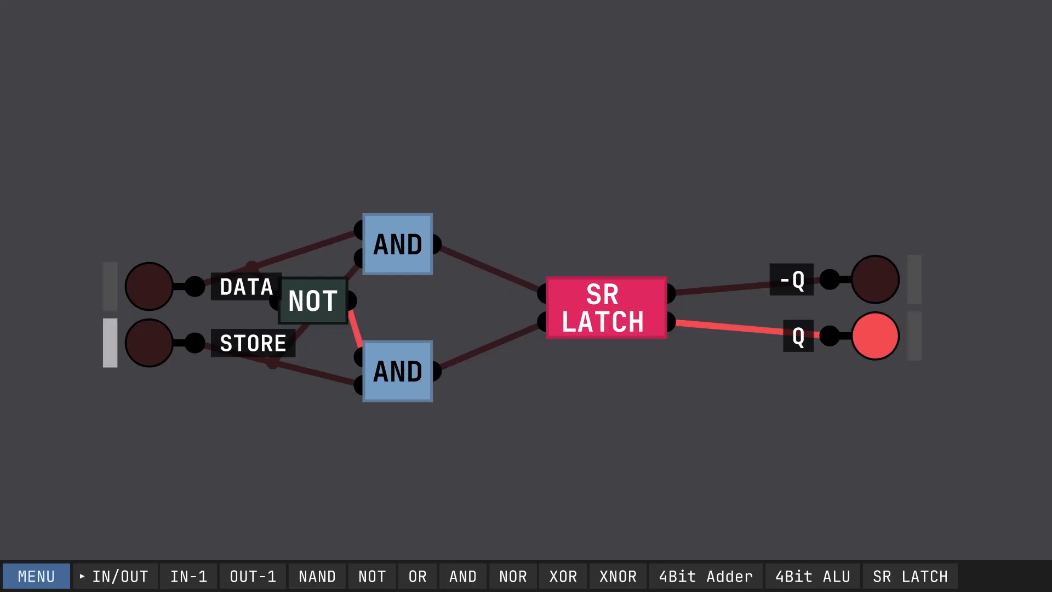
Step: Test the latch by toggling DATA on and off while STORE is off
click(149, 287)
click(149, 286)
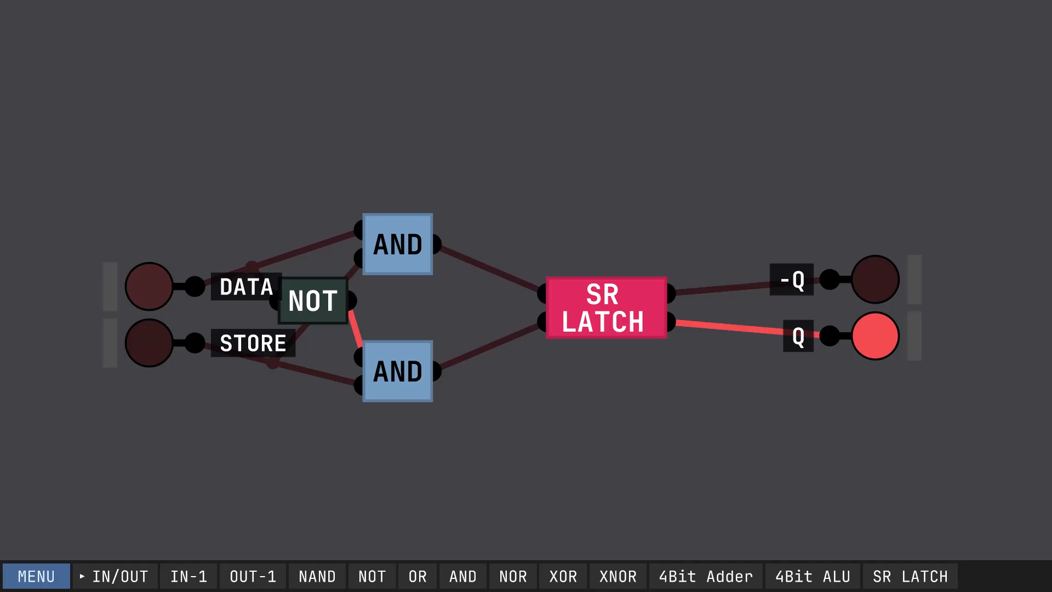
click(149, 287)
click(149, 286)
Step: Turn STORE on and toggle DATA repeatedly to check how Q and -Q respond, ending with DATA off
click(150, 343)
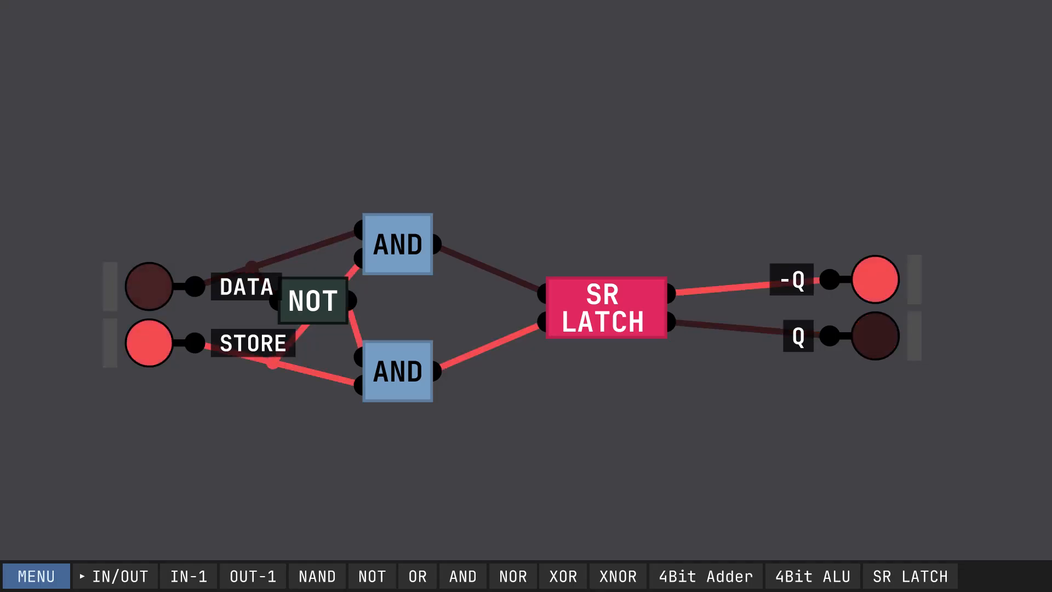
click(149, 287)
click(149, 287)
click(149, 287)
click(149, 286)
click(149, 287)
click(149, 287)
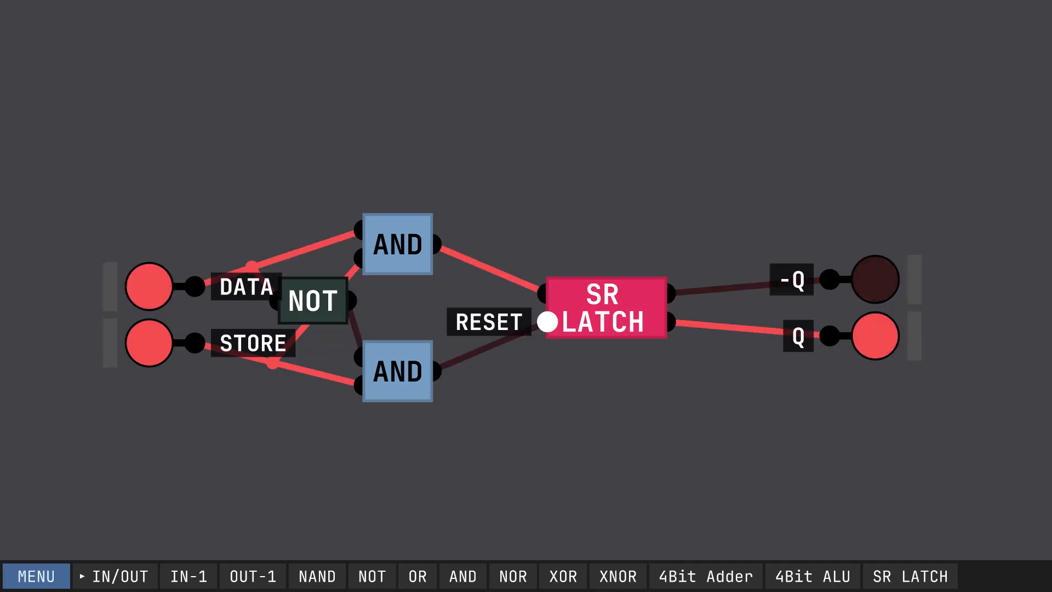
click(149, 286)
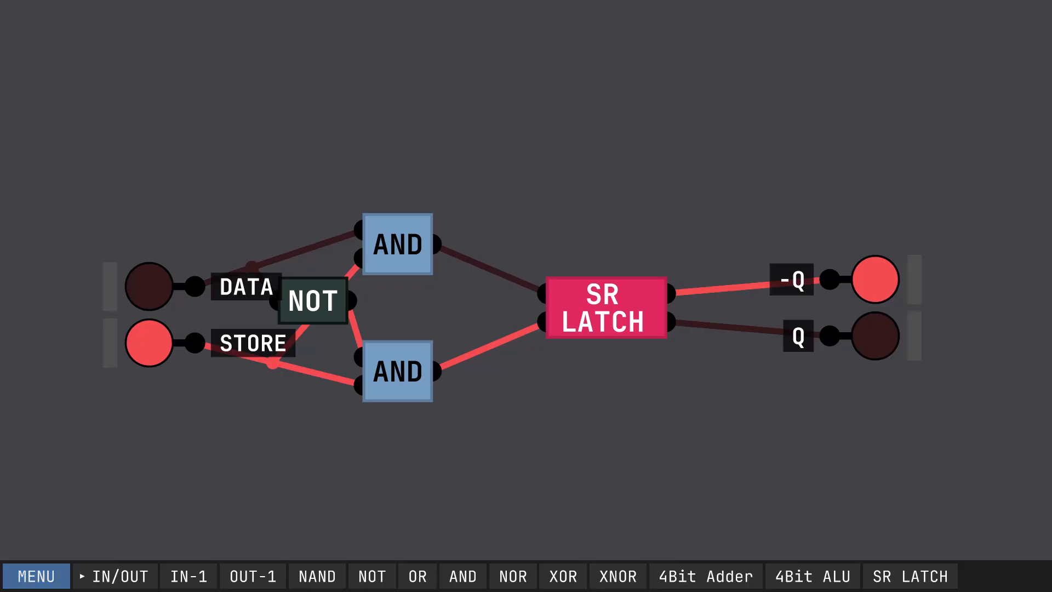
Step: Save the circuit as a chip named D LATCH
click(36, 575)
click(49, 441)
text(D)
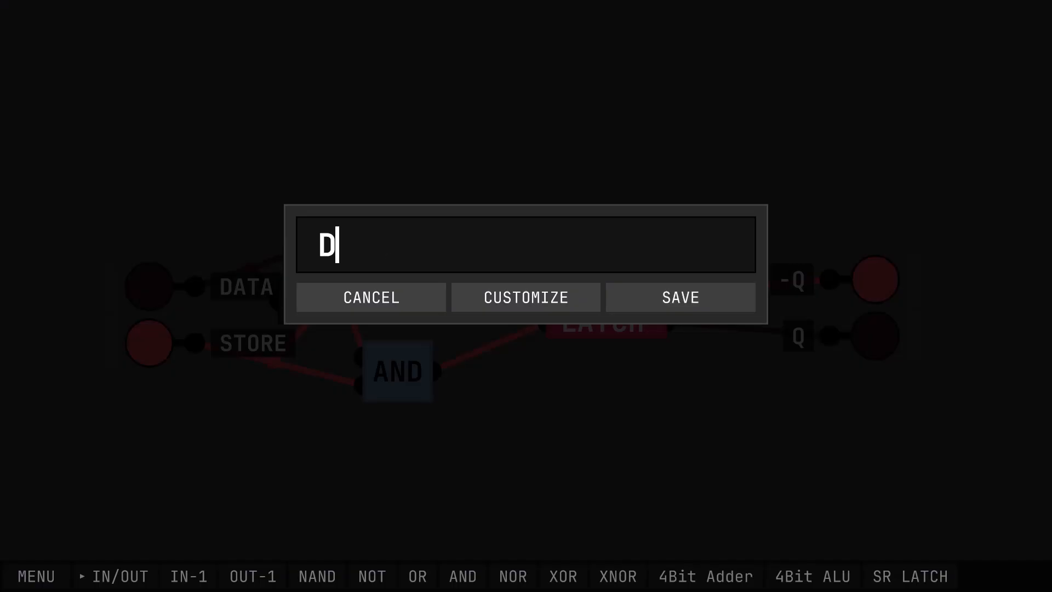
text( LE)
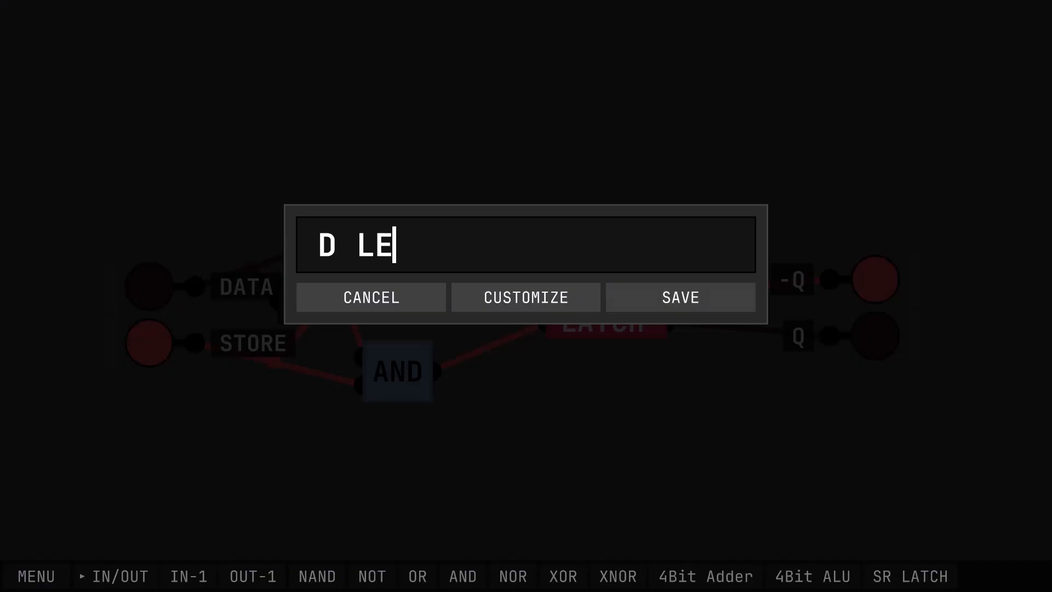
key(BackSpace)
text(ATCH)
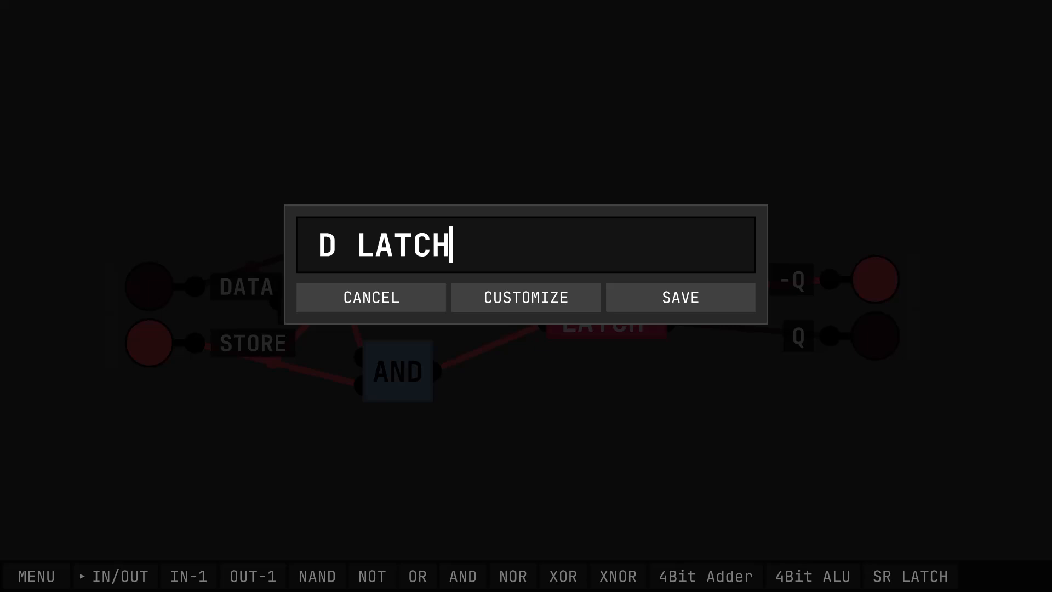
click(681, 298)
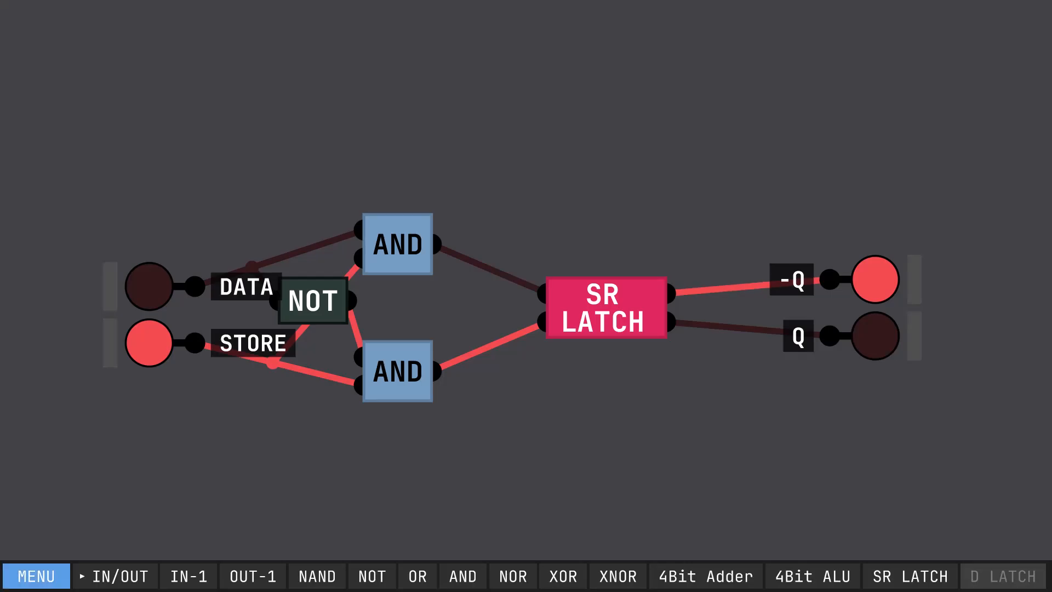
Step: Start a new chip and place four D LATCH chips stacked in a vertical column
click(36, 576)
click(38, 416)
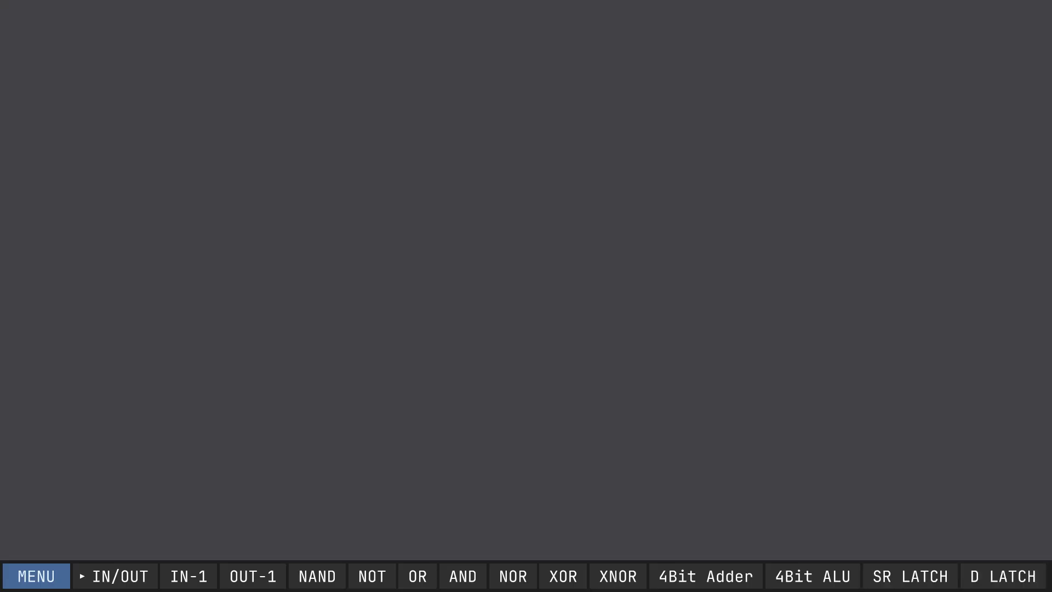
click(1003, 576)
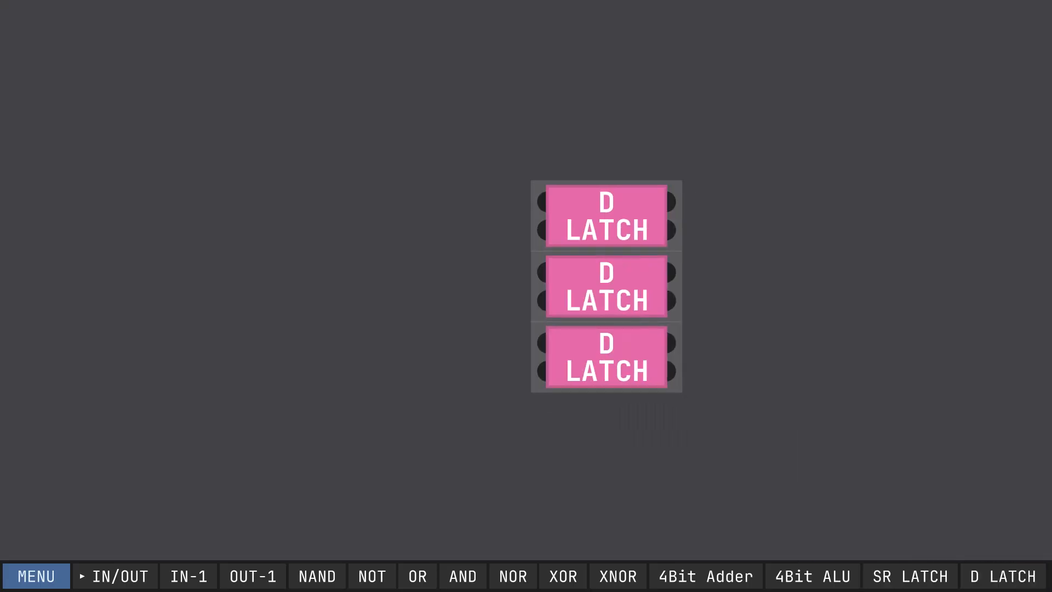
click(1003, 576)
click(564, 258)
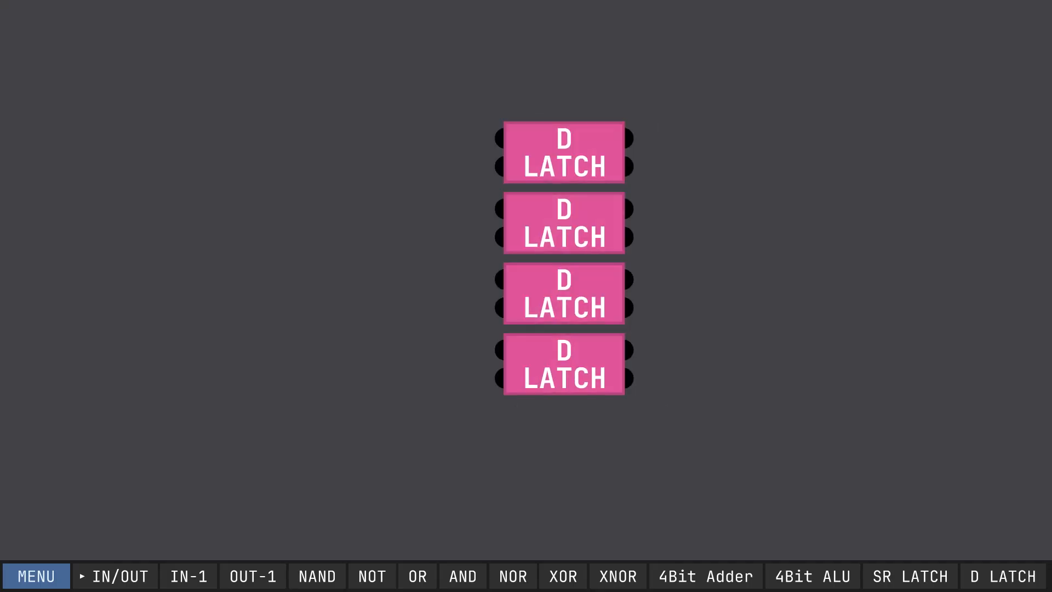
Step: Add a column of five single-bit inputs before the D latches and a column of four single-bit outputs after them
click(188, 576)
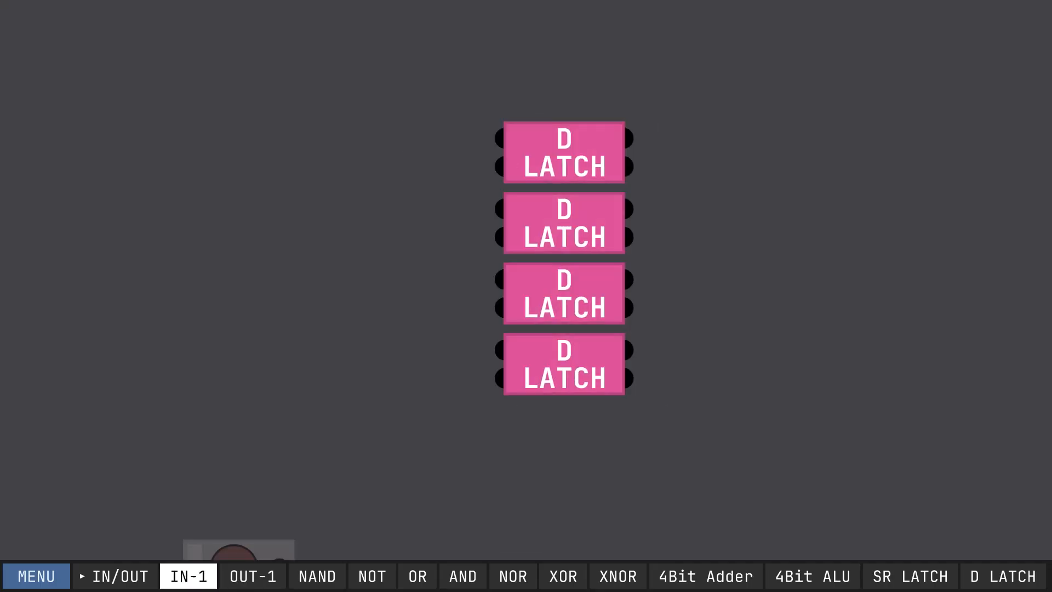
click(188, 576)
click(189, 576)
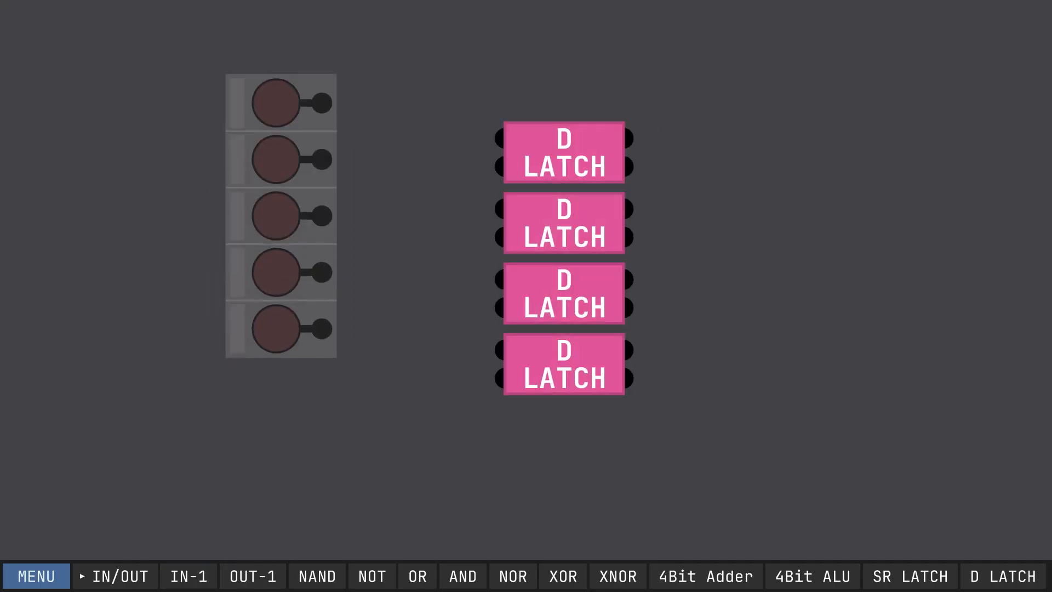
click(280, 237)
click(253, 575)
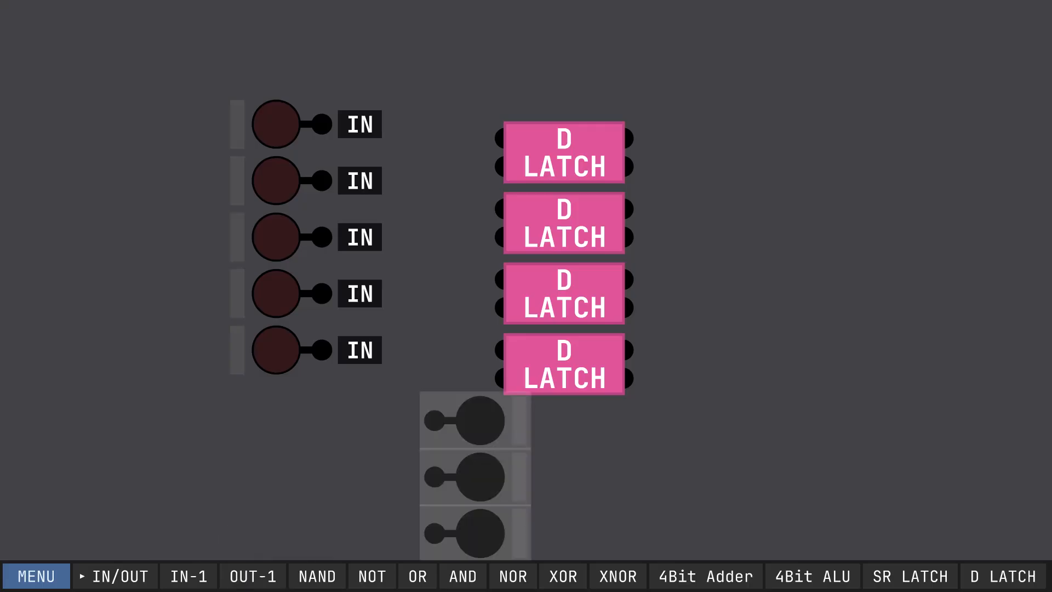
click(253, 576)
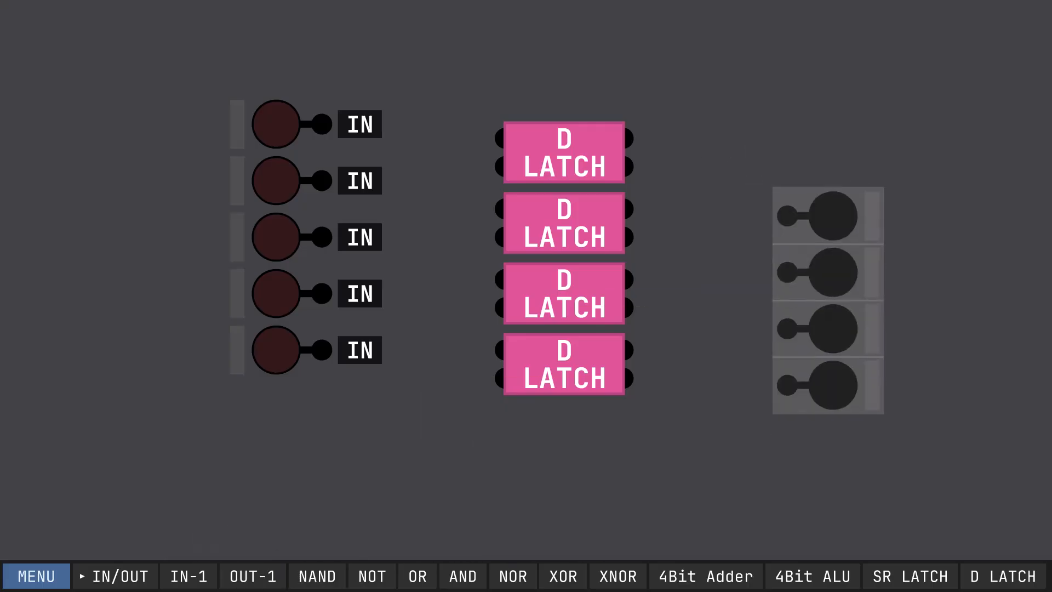
click(804, 251)
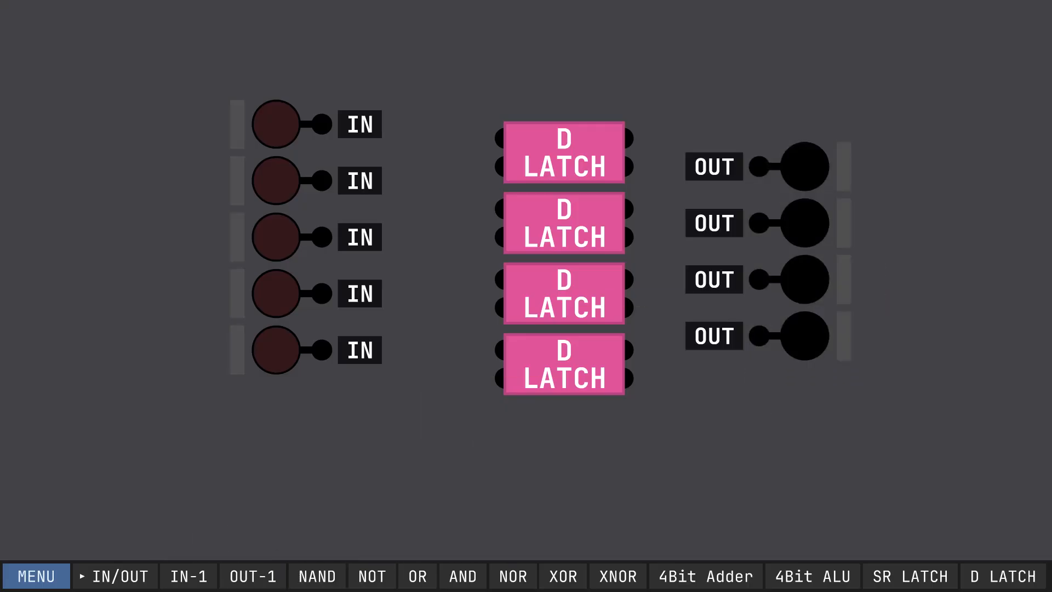
Step: Move the lowest input beneath the D latch column and lower the other four inputs to line up with the outputs
drag(237, 350, 392, 505)
drag(179, 52, 290, 318)
drag(237, 293, 236, 336)
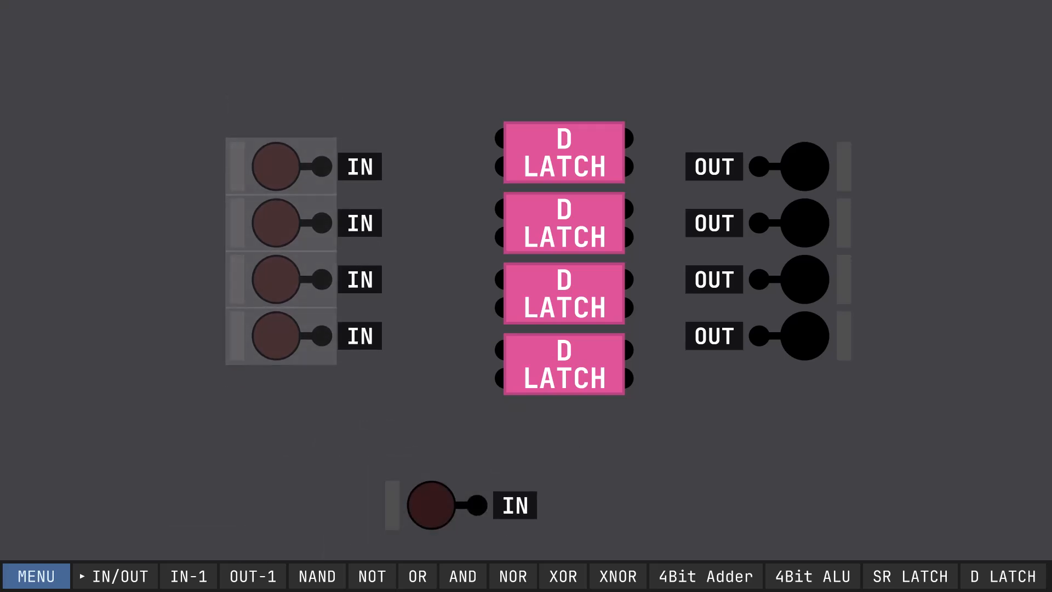
drag(392, 505, 420, 505)
click(718, 469)
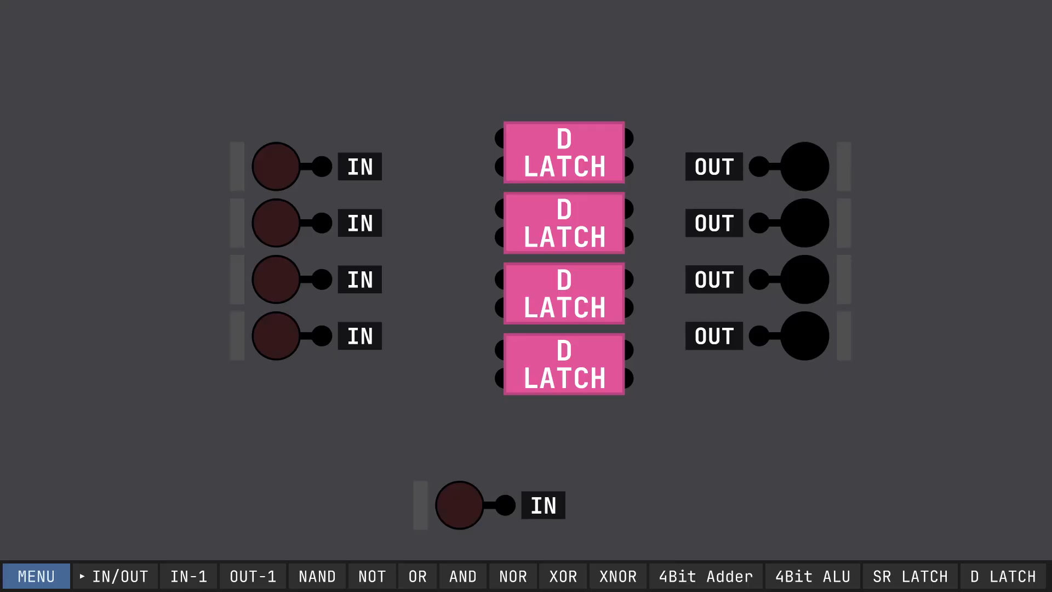
Step: Shift the group of four output pins slightly farther away from the D latches
drag(942, 115, 817, 84)
click(807, 386)
click(844, 340)
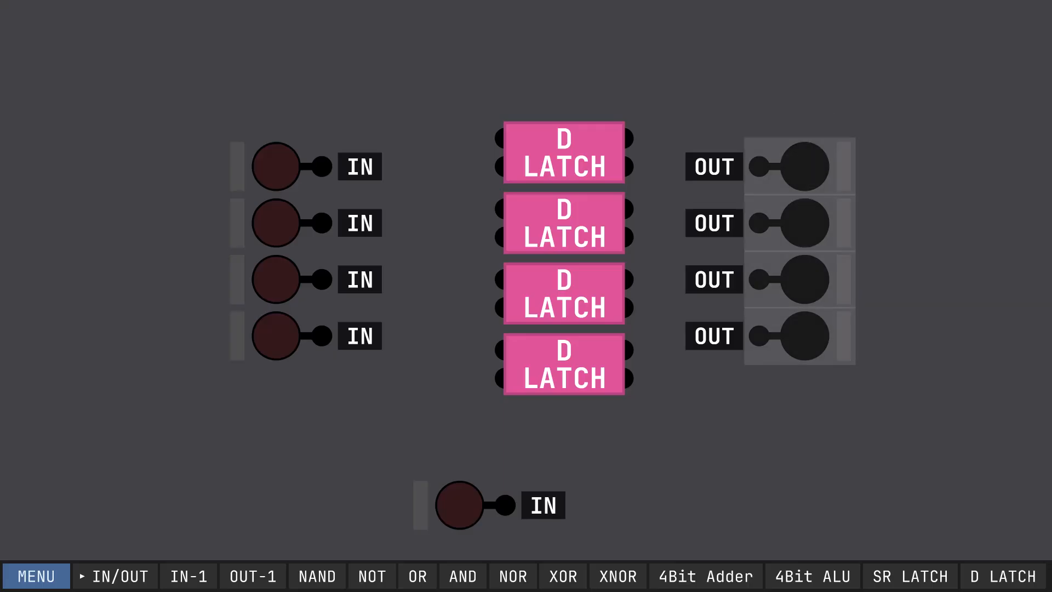
drag(843, 223, 858, 223)
click(909, 263)
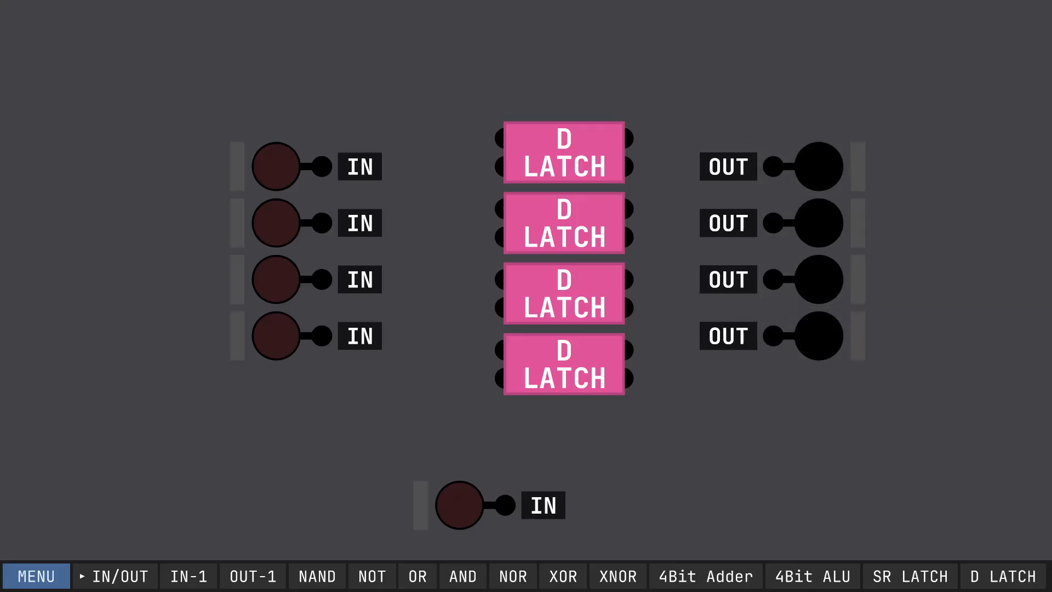
Step: Wire the lower output of each of the four D latches to the OUT pin in the matching row
drag(628, 166, 774, 166)
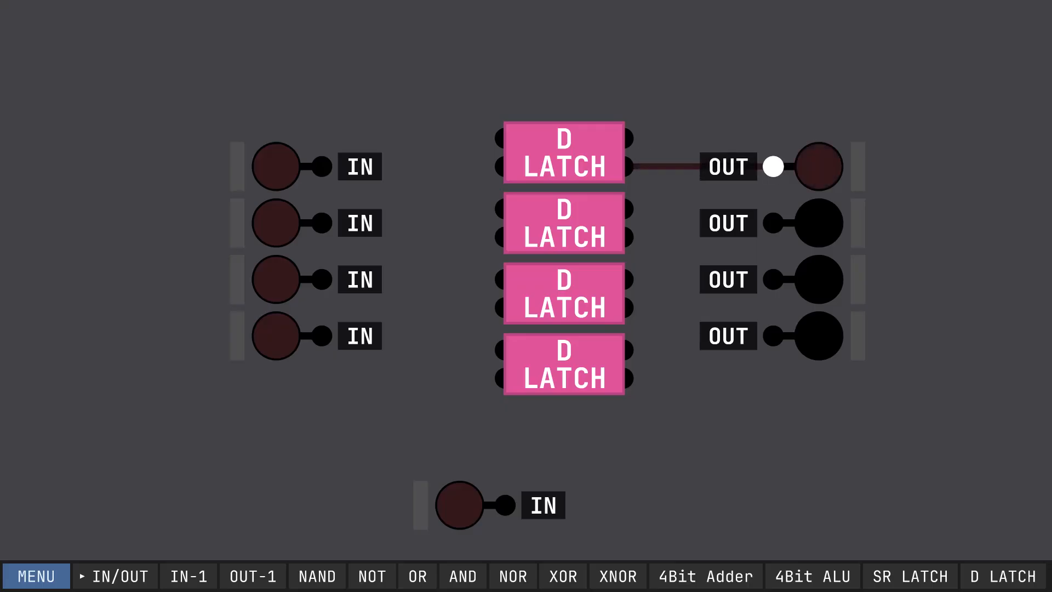
drag(773, 223, 623, 237)
drag(773, 279, 623, 305)
drag(773, 336, 624, 378)
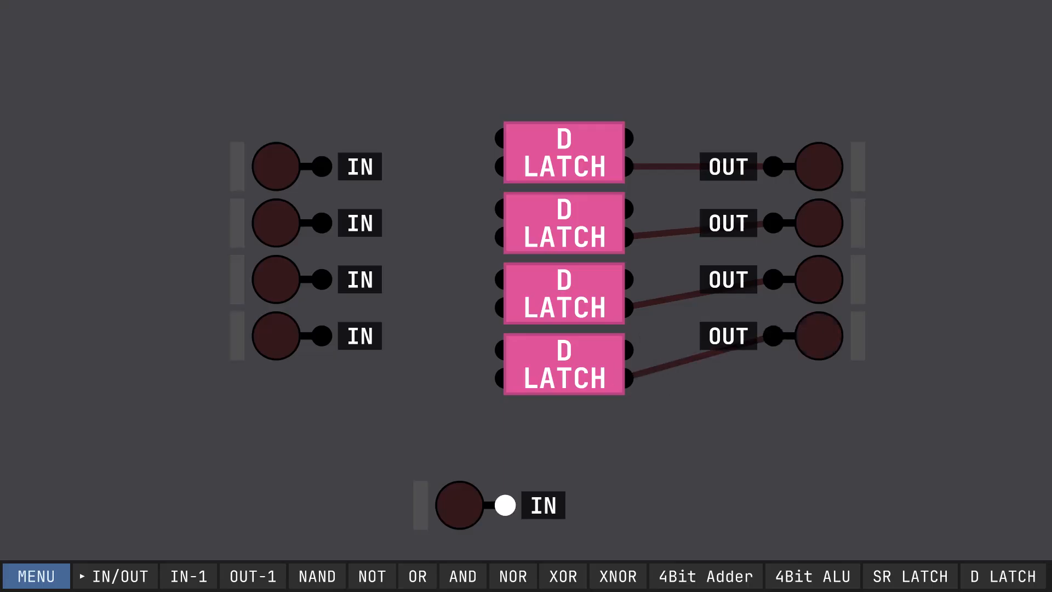
Step: Shift the input beneath the D latches slightly away from the column's centre and rename it STORE
drag(420, 505, 378, 497)
right_click(378, 497)
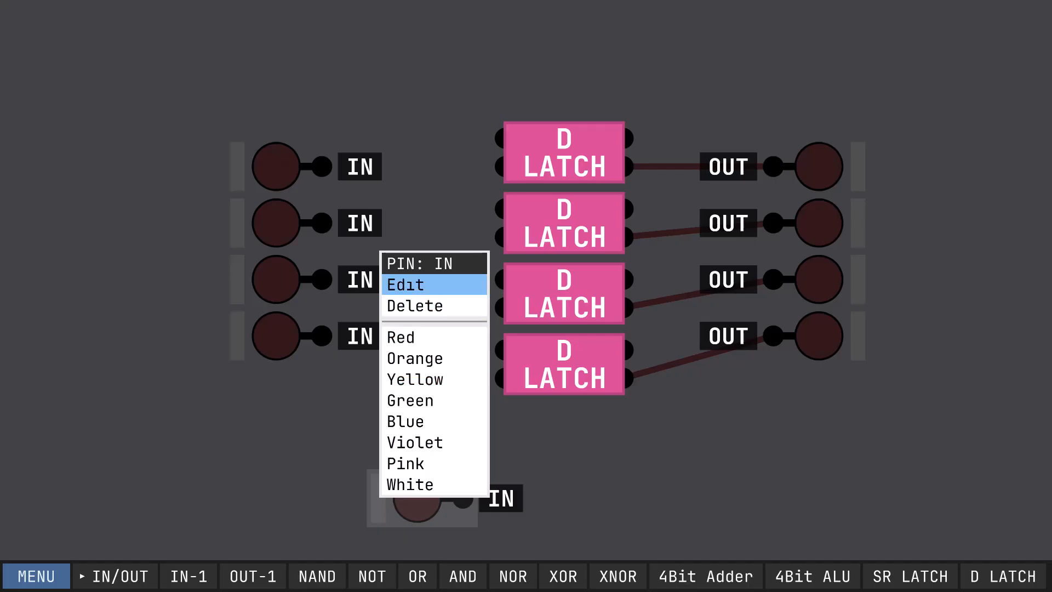
click(411, 284)
text(STORE)
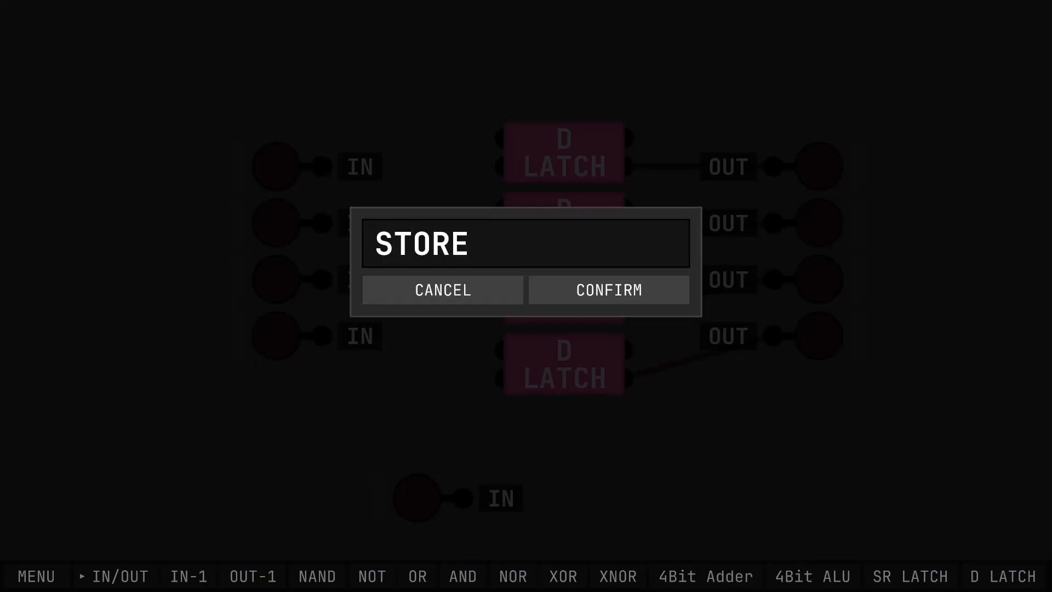
click(608, 289)
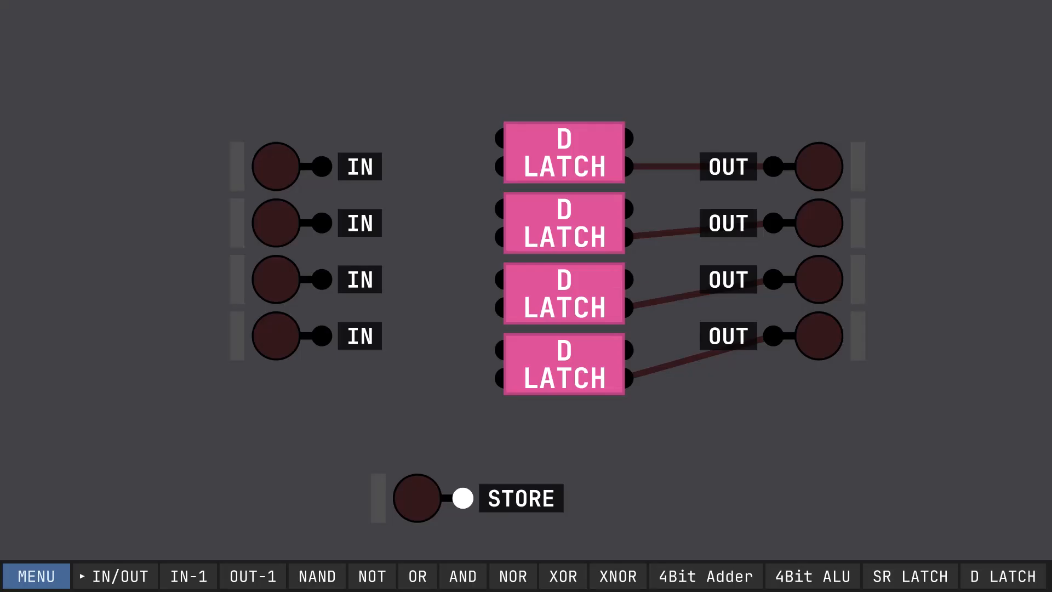
Step: Wire STORE to the lower input of all four D latches along one shared vertical line, and toggle it to test the connections
drag(463, 497, 500, 166)
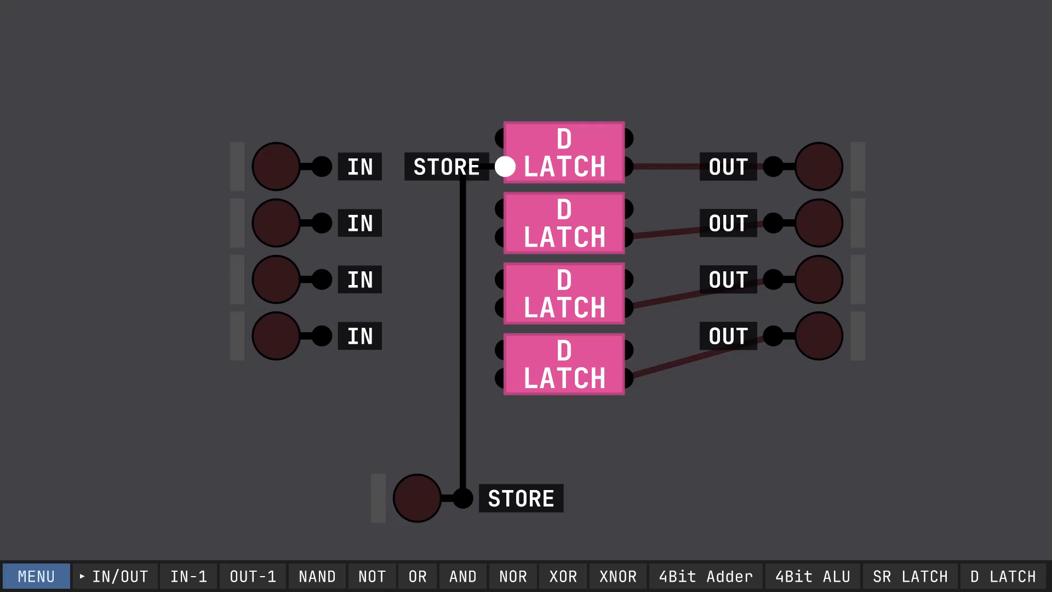
drag(500, 237, 463, 236)
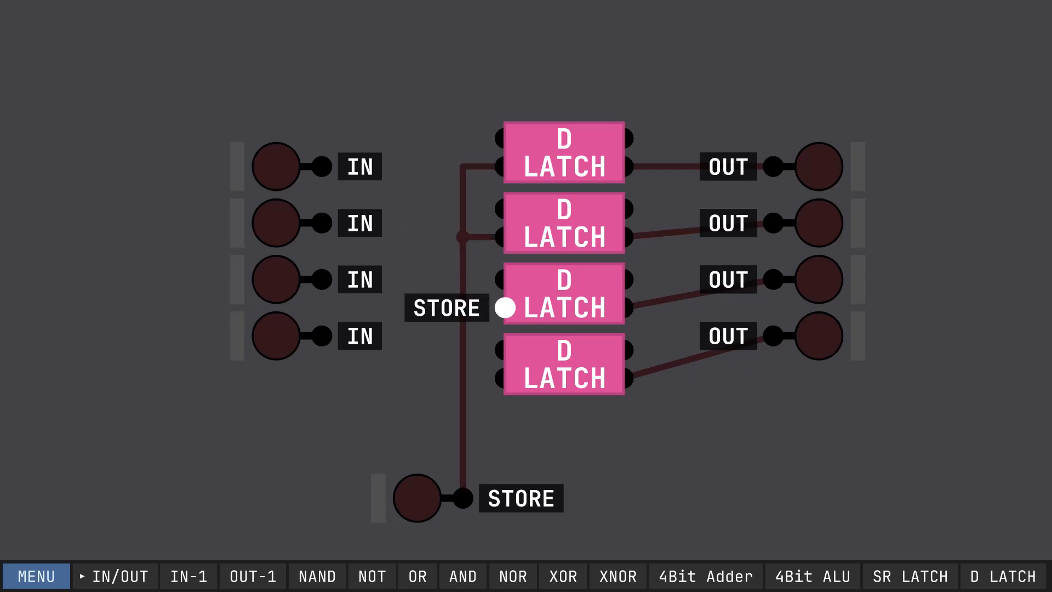
drag(504, 307, 463, 307)
drag(504, 378, 463, 378)
click(418, 498)
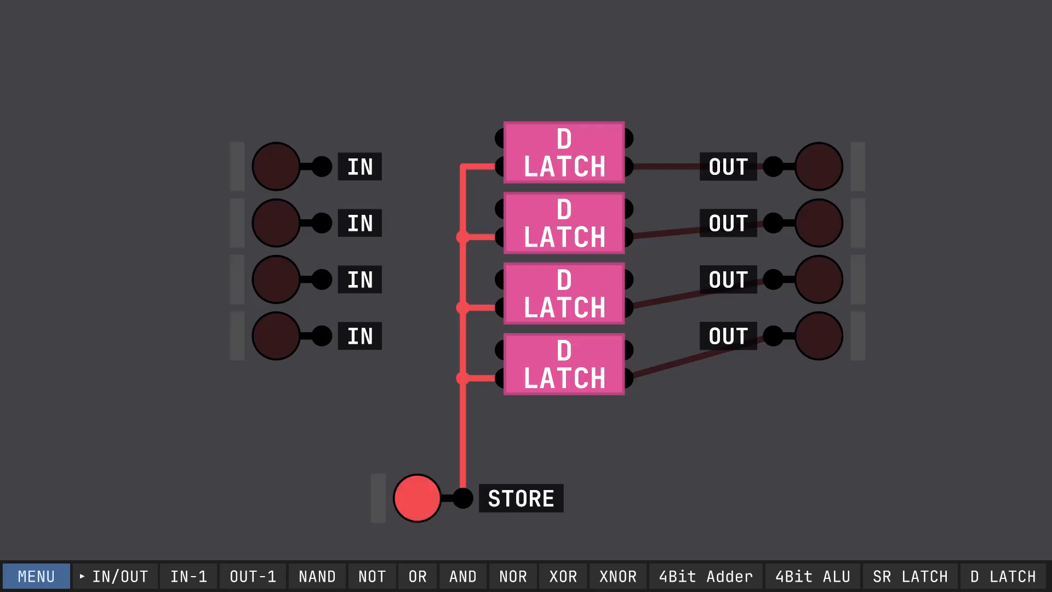
click(417, 498)
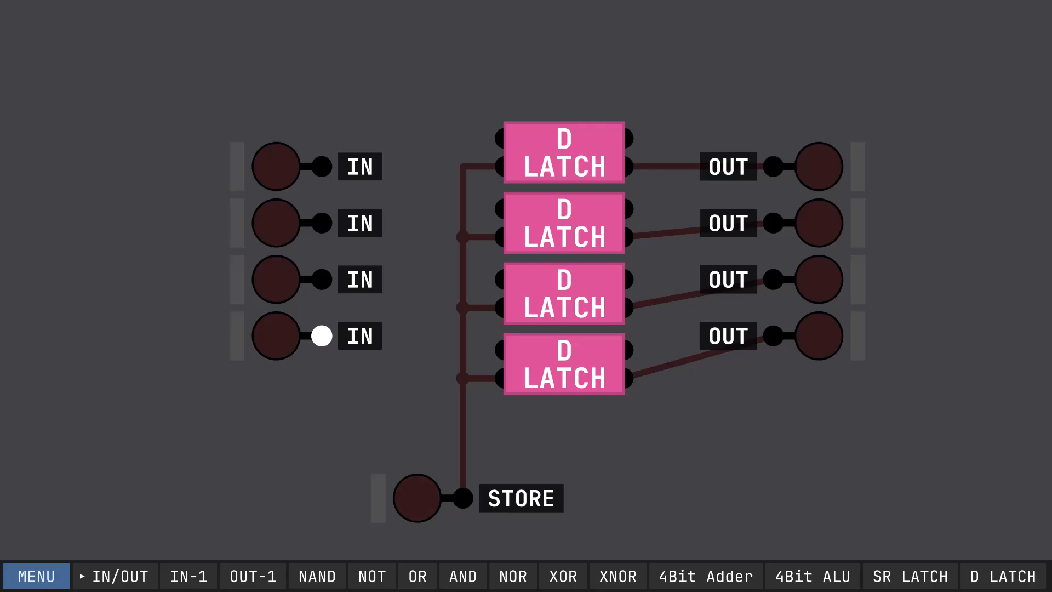
Step: Lower the group of four IN pins slightly and wire each one to the upper input of its matching D latch
drag(209, 60, 332, 411)
drag(237, 335, 237, 342)
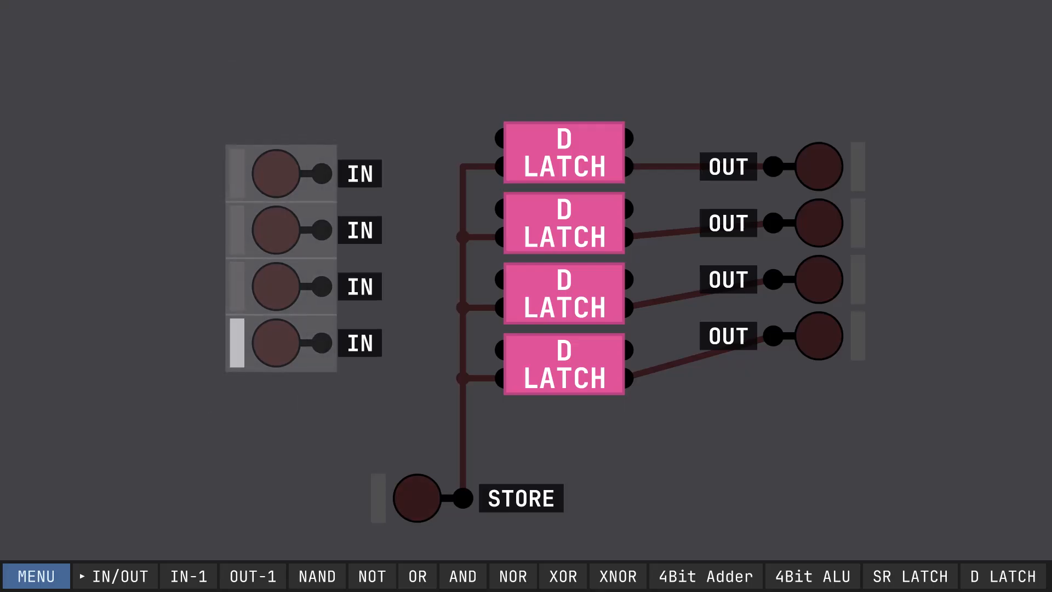
drag(322, 342, 504, 350)
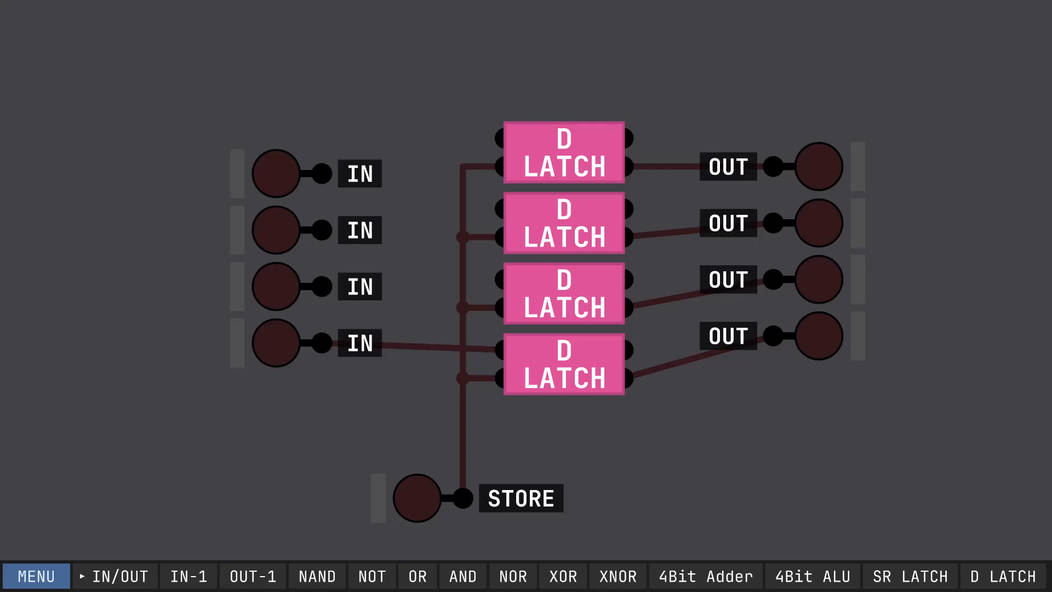
drag(322, 286, 500, 280)
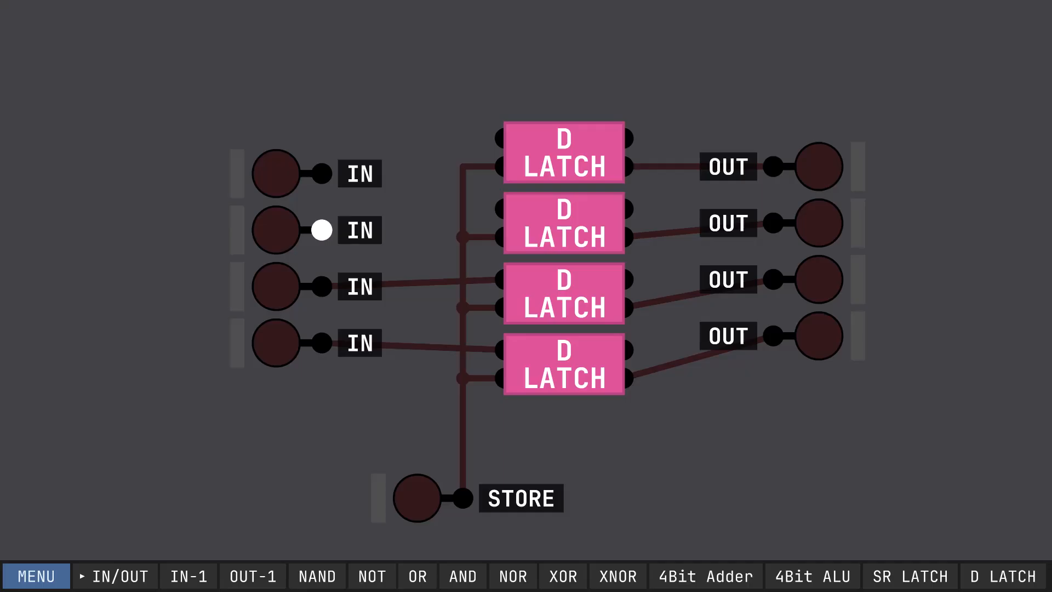
drag(322, 230, 500, 209)
drag(505, 138, 322, 173)
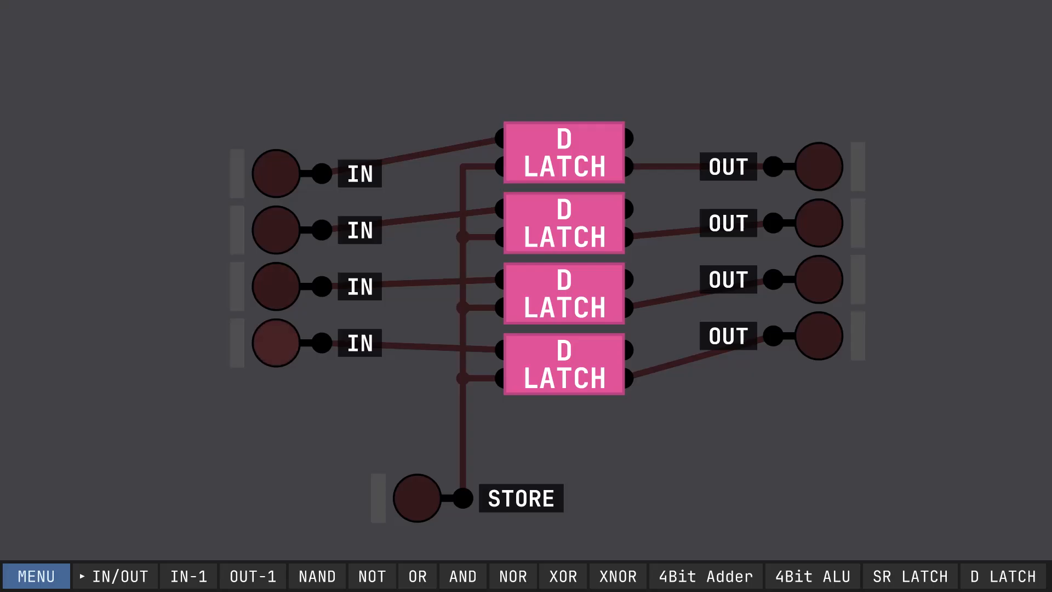
Step: Store the pattern 0101 in the latches by turning on the second and fourth inputs and pulsing STORE
click(276, 343)
click(275, 230)
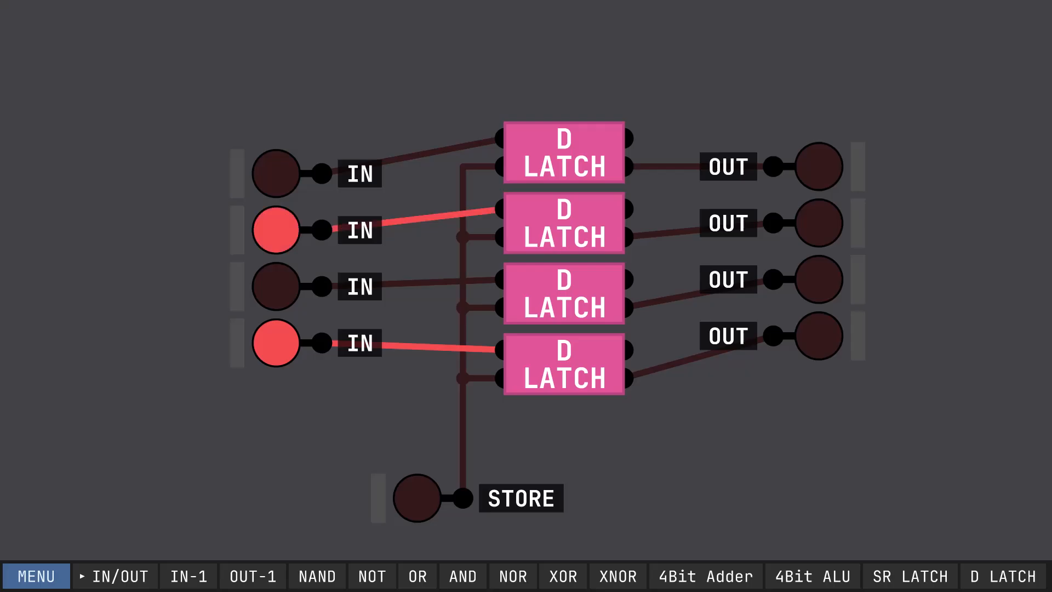
click(417, 497)
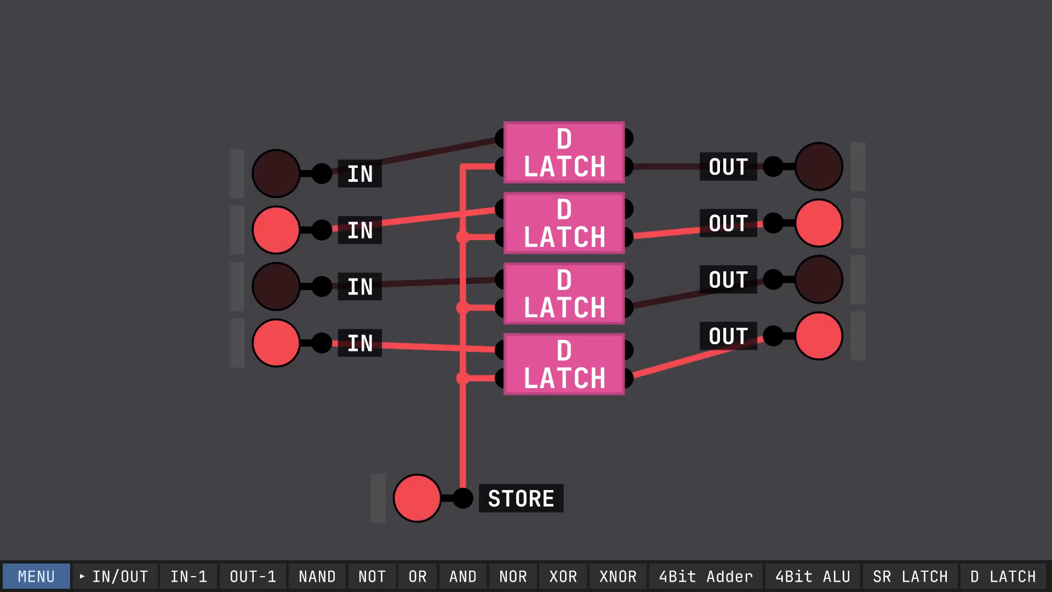
click(417, 498)
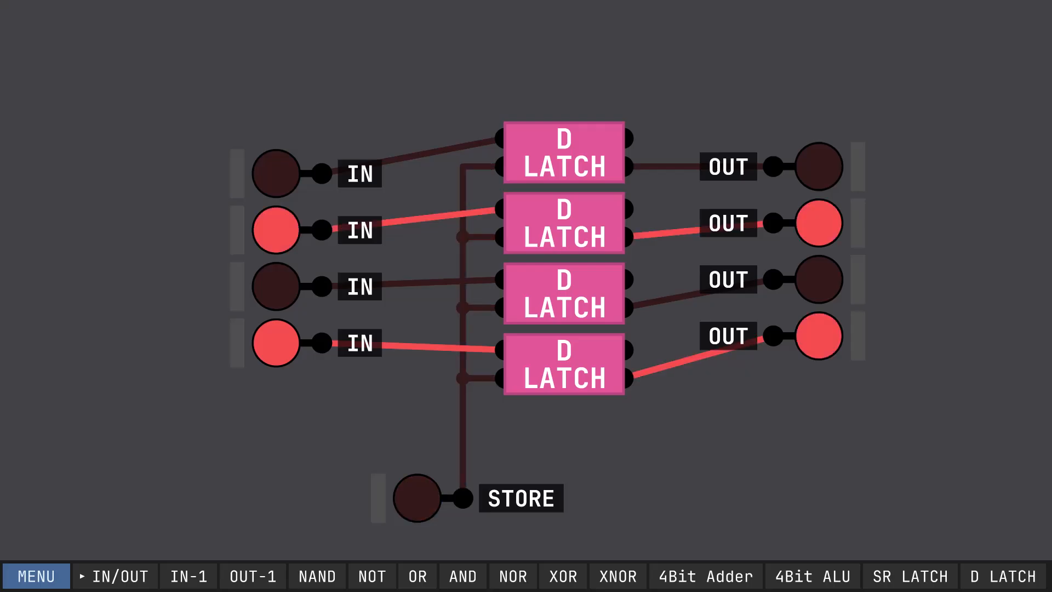
Step: Test whether the latches hold their values by changing the four inputs while STORE is off, ending with all inputs off
click(276, 229)
click(276, 343)
click(275, 286)
click(276, 173)
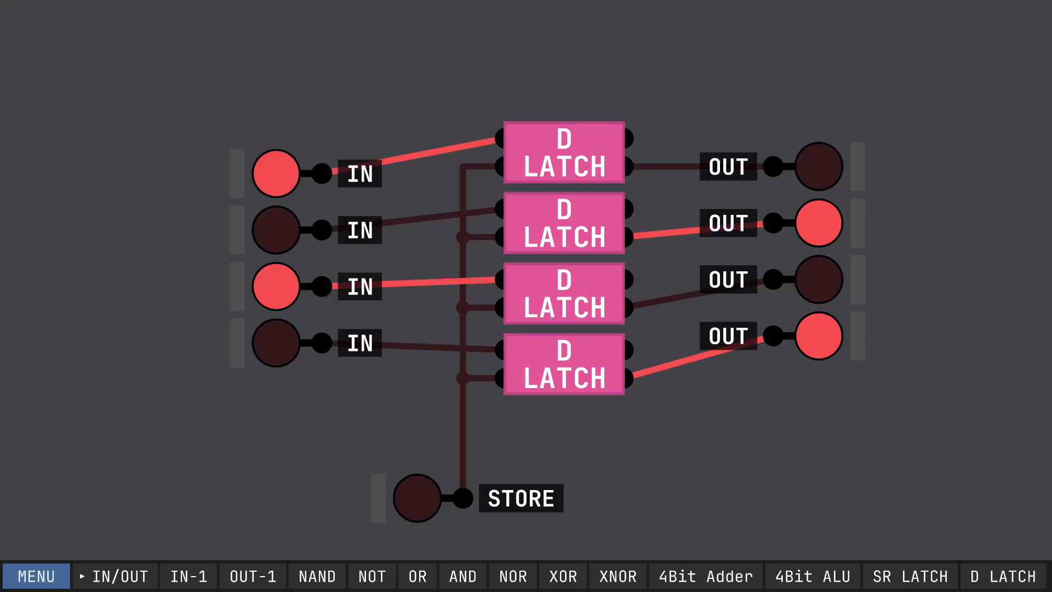
click(276, 230)
click(275, 342)
click(276, 286)
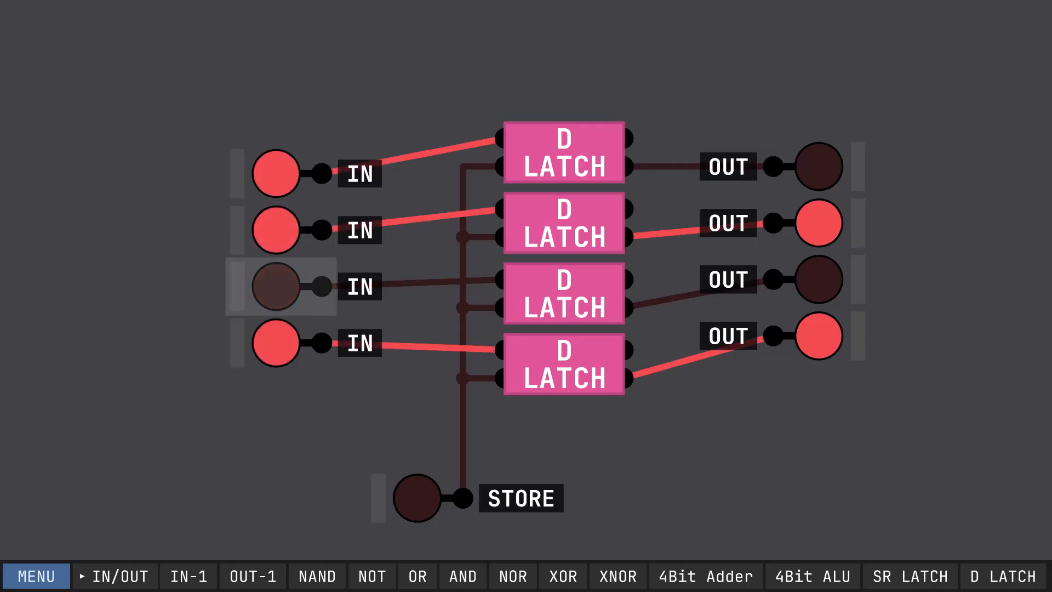
click(276, 343)
click(276, 230)
click(237, 173)
click(276, 173)
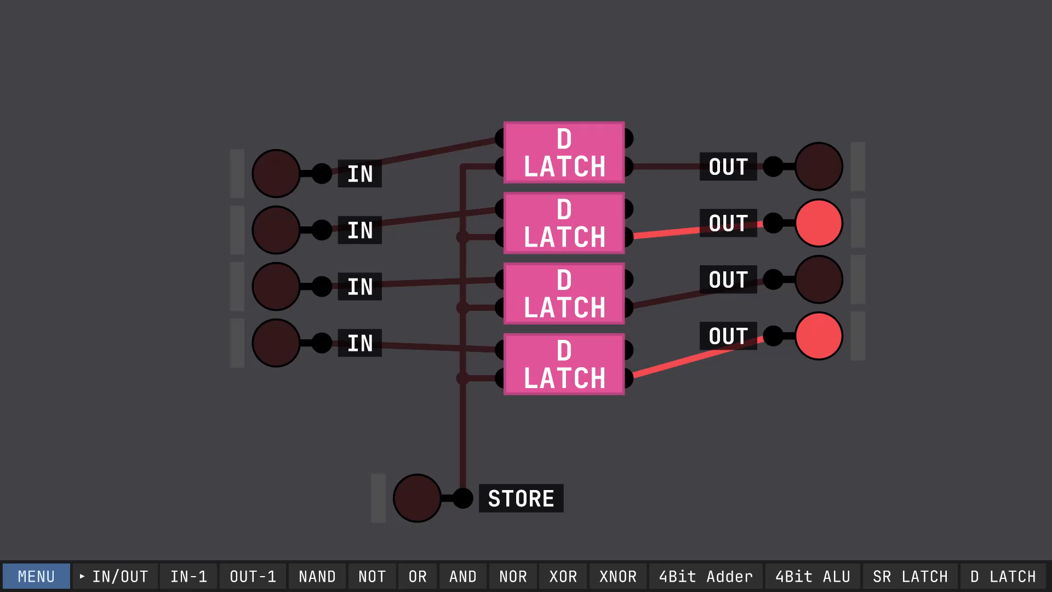
Step: Turn STORE on and switch the four data inputs on and off to test that the outputs follow them
click(417, 498)
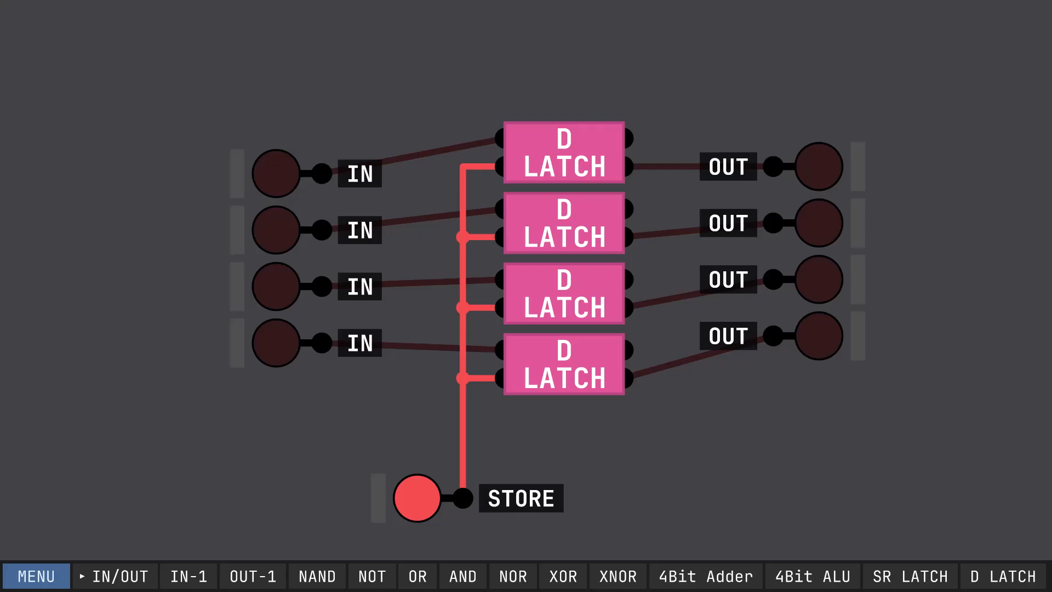
click(276, 343)
click(276, 342)
click(276, 174)
double_click(276, 286)
click(276, 342)
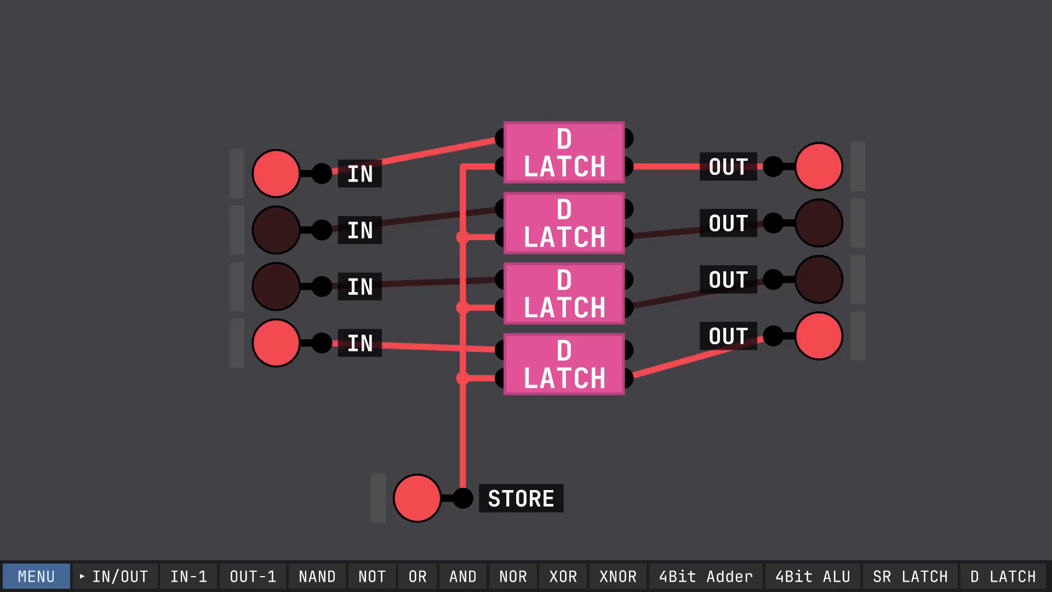
click(276, 342)
double_click(277, 286)
click(276, 173)
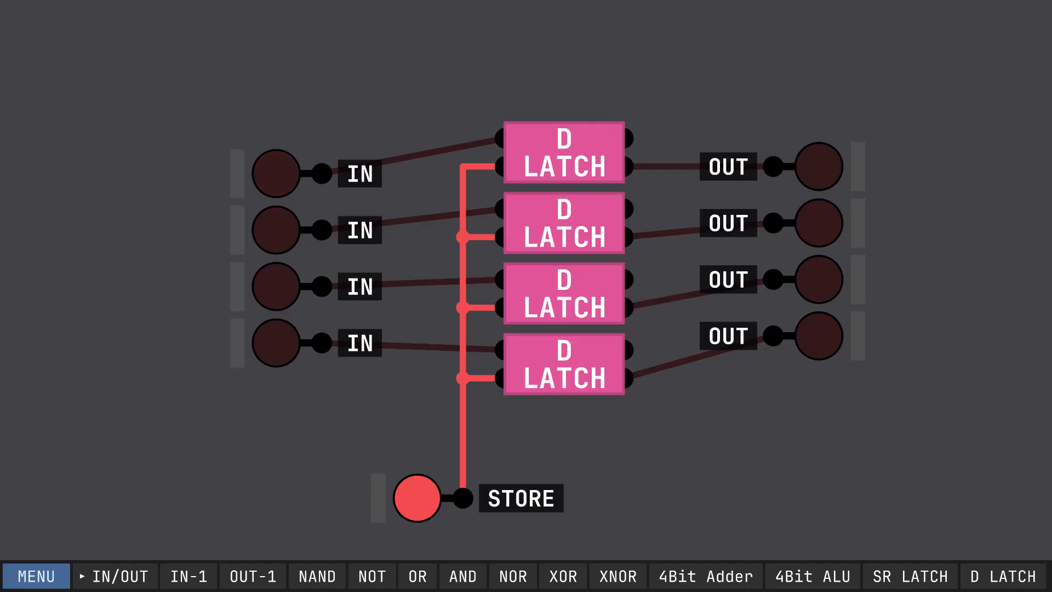
Step: Store 0101 once more, turn the data inputs off with STORE disabled, and pulse STORE to clear the latches
click(276, 343)
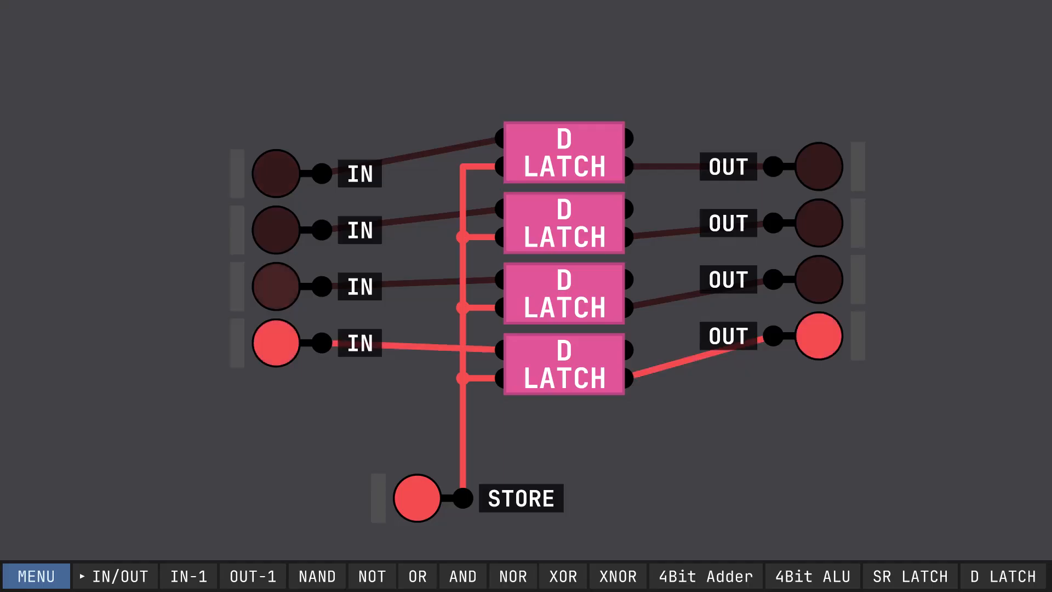
click(276, 229)
click(417, 498)
click(276, 342)
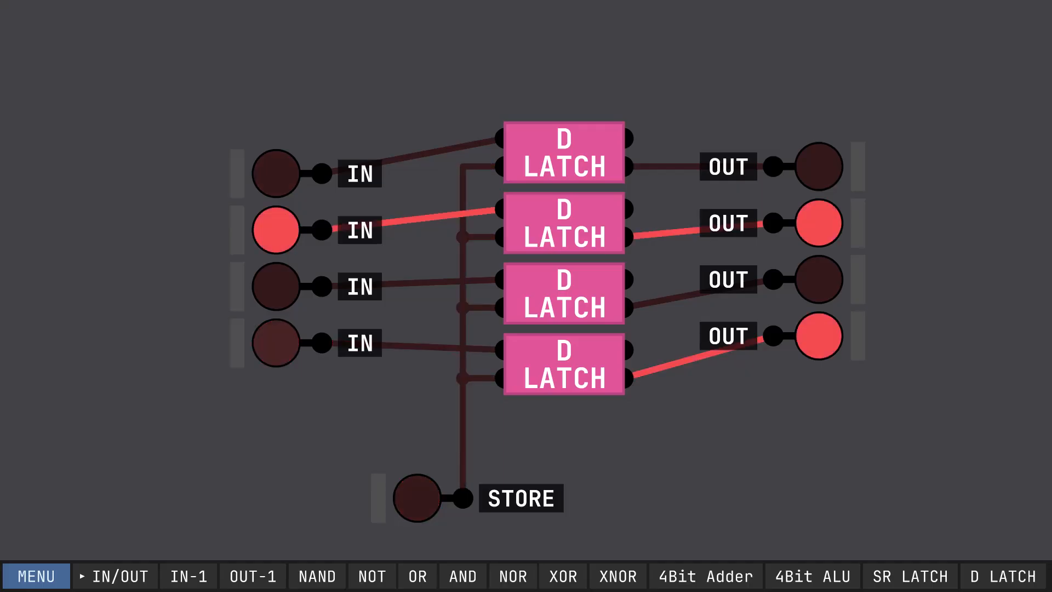
click(276, 229)
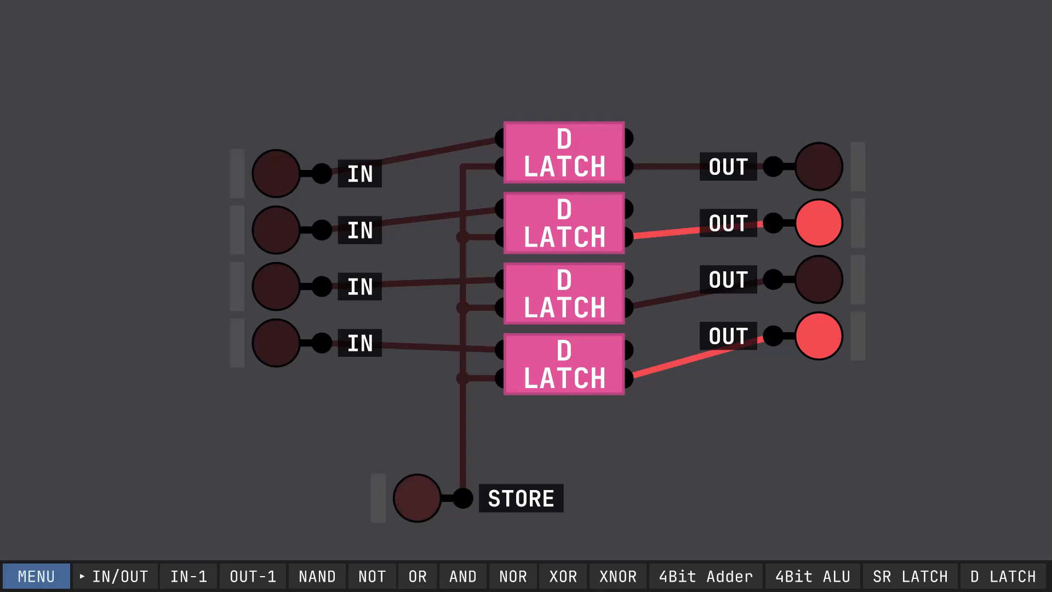
click(417, 497)
click(417, 498)
Step: Save the chip under the name "4BDLtch Reg" and start a new blank chip
click(36, 576)
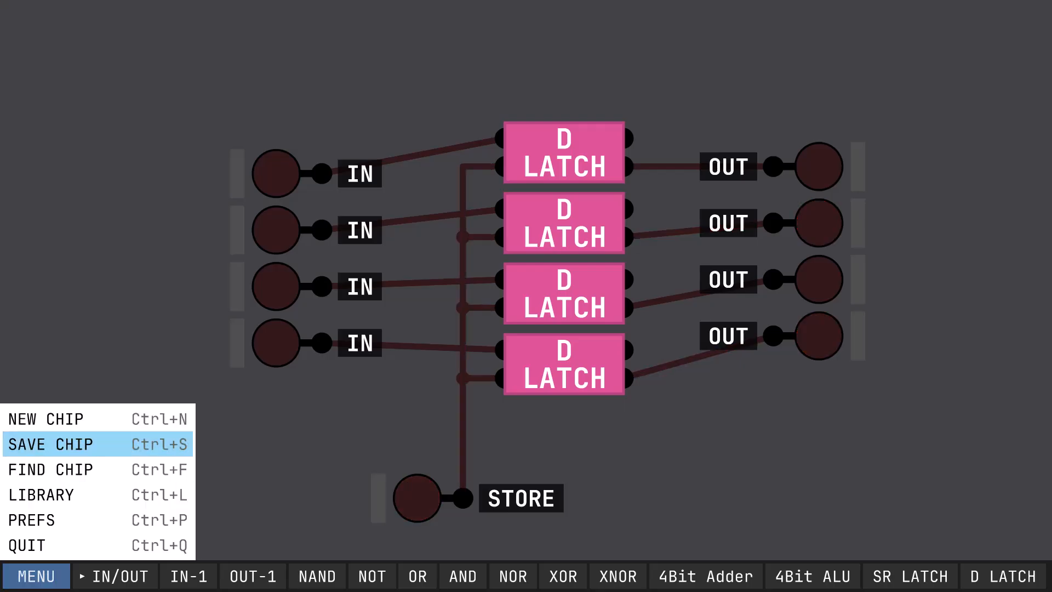
click(51, 443)
text(D)
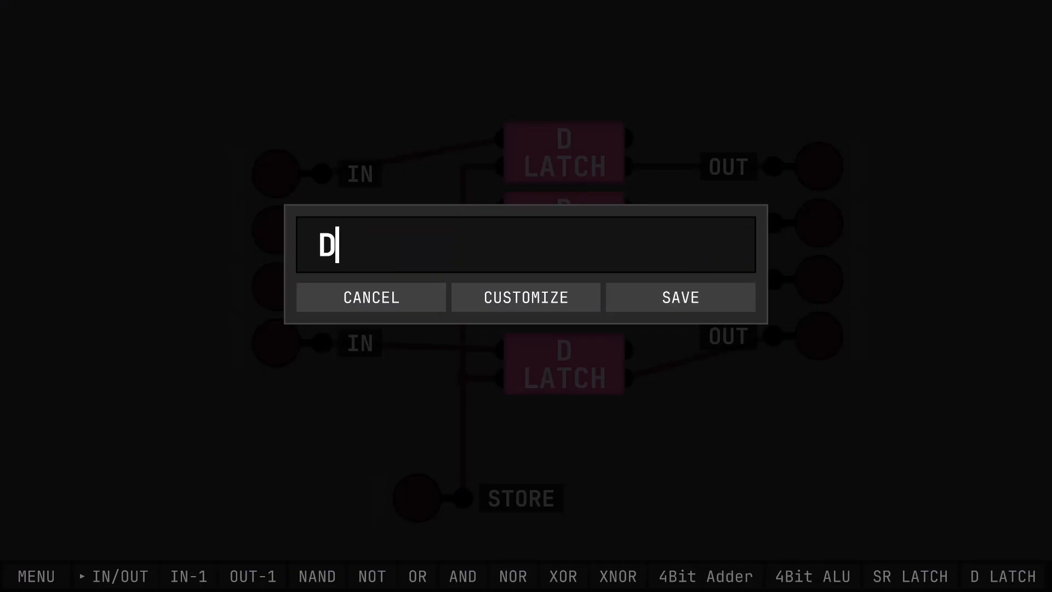
text(L)
key(BackSpace)
text(Lr)
text(ch)
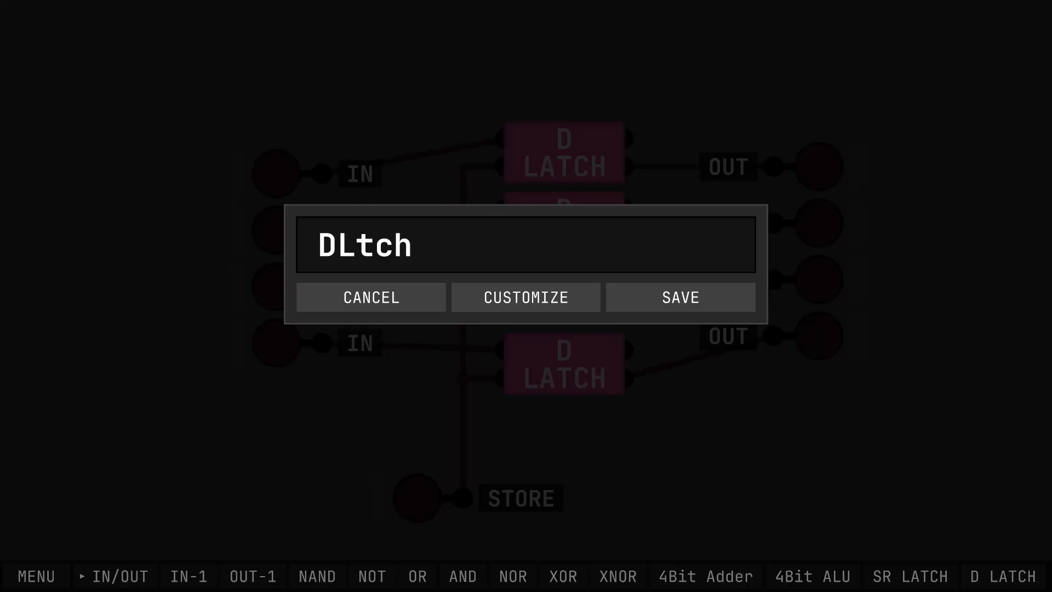
key(BackSpace)
key(BackSpace)
key(BackSpace)
key(BackSpace)
key(BackSpace)
text(4B)
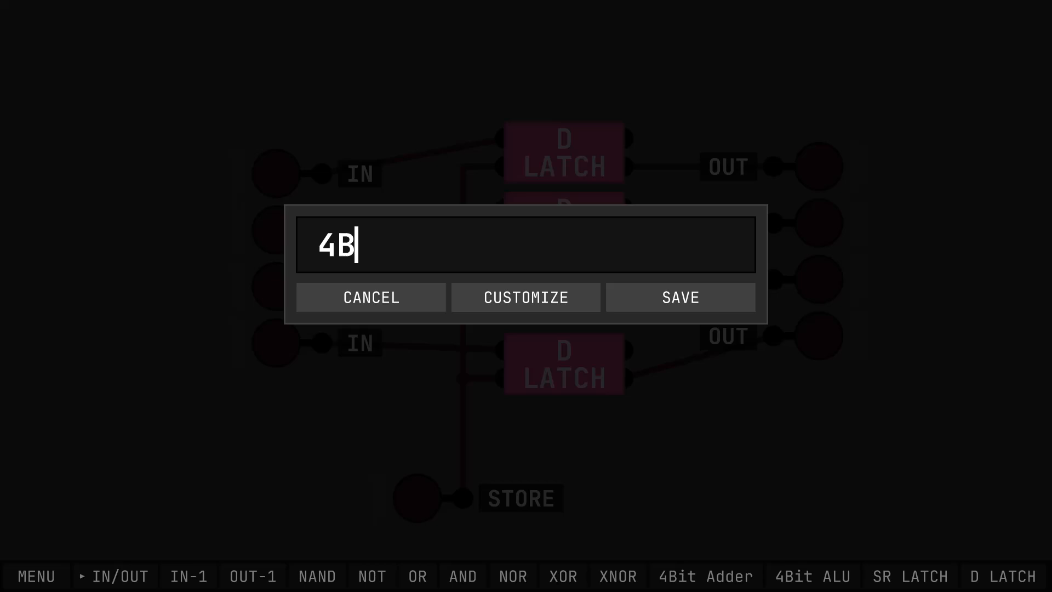
text(Dl)
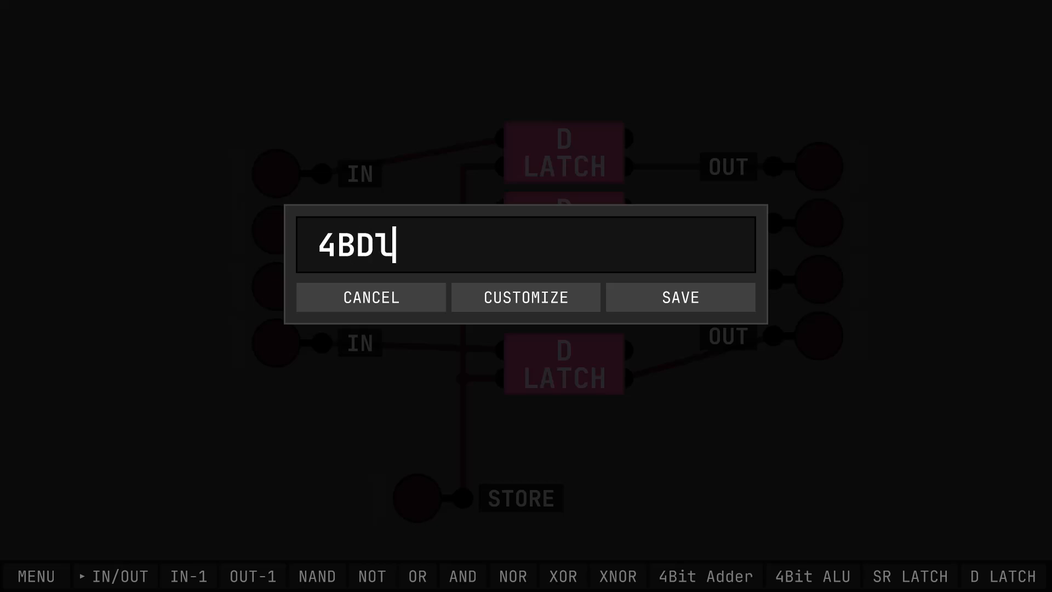
key(BackSpace)
text(Ltch )
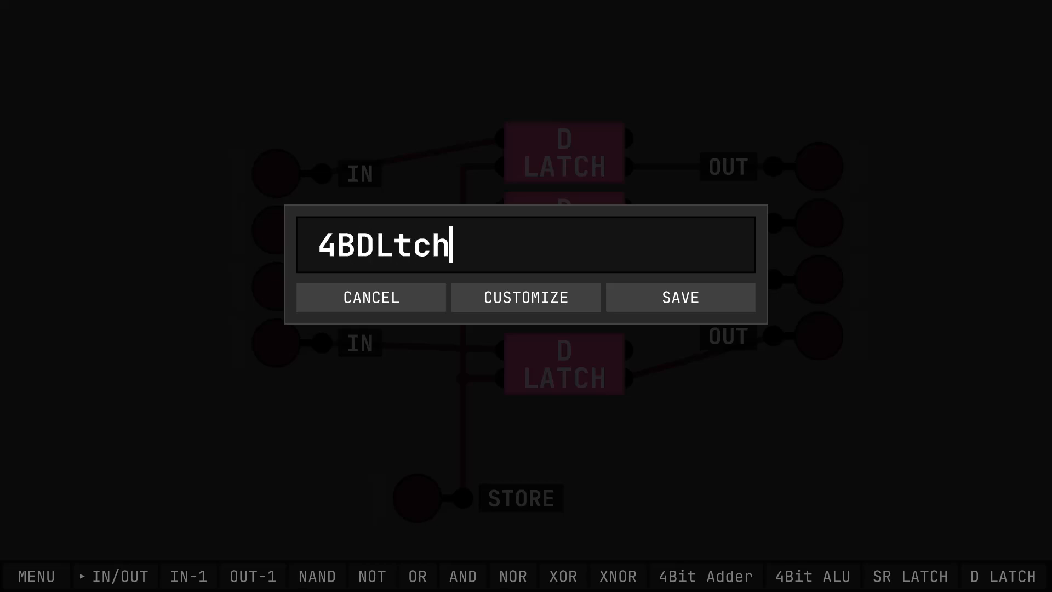
text(REG)
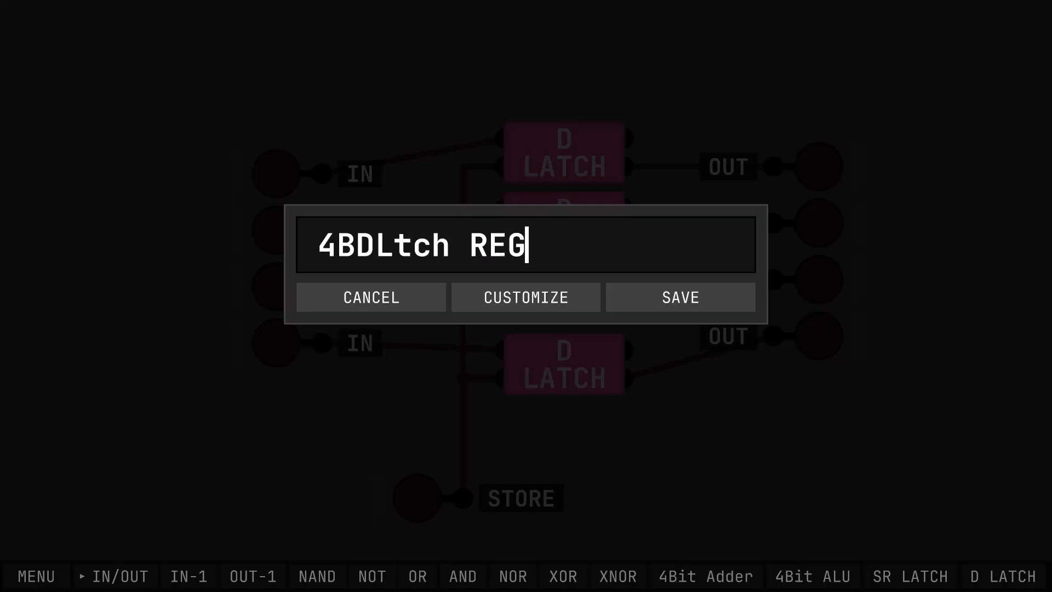
key(BackSpace)
key(BackSpace)
text(eg)
click(681, 297)
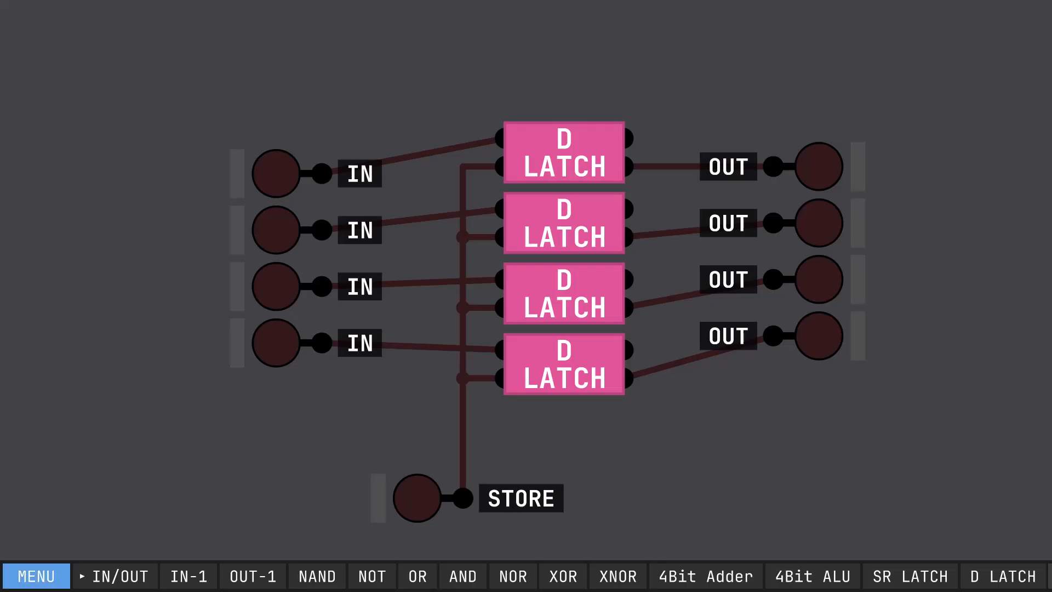
click(36, 576)
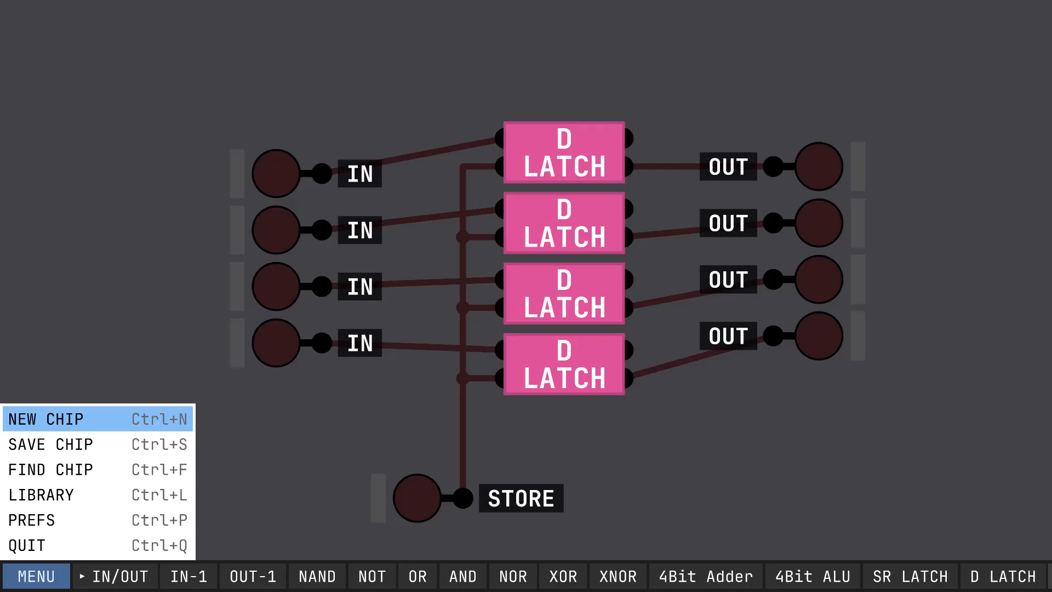
key(ctrl+n)
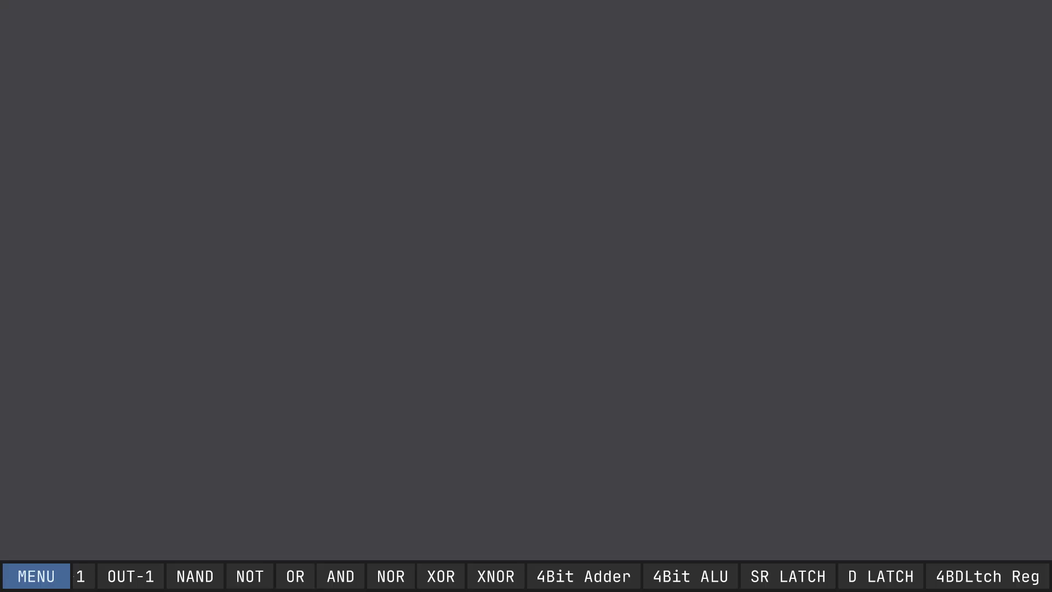
key(super)
click(655, 575)
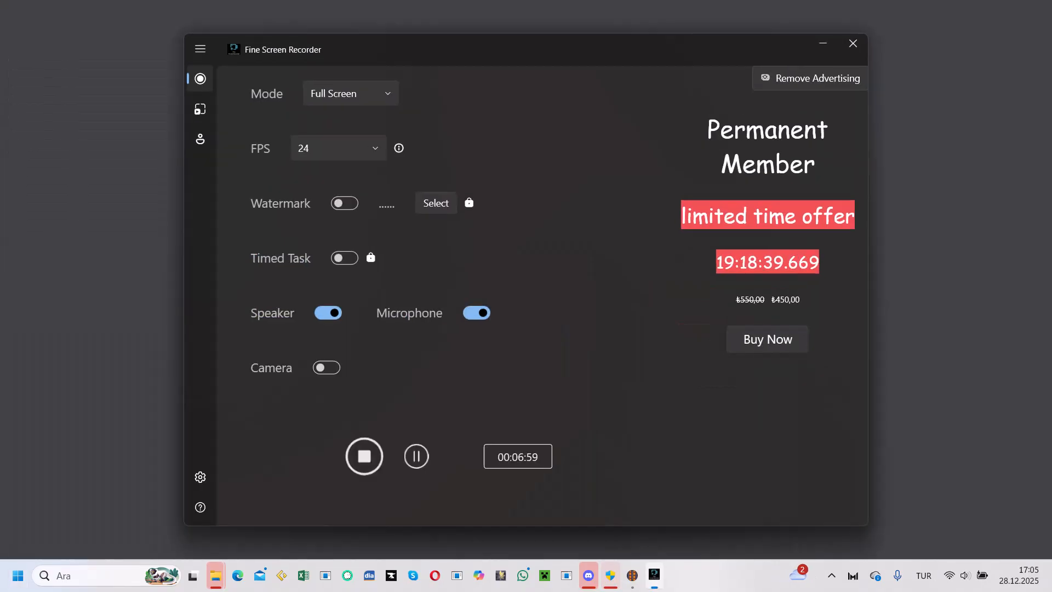